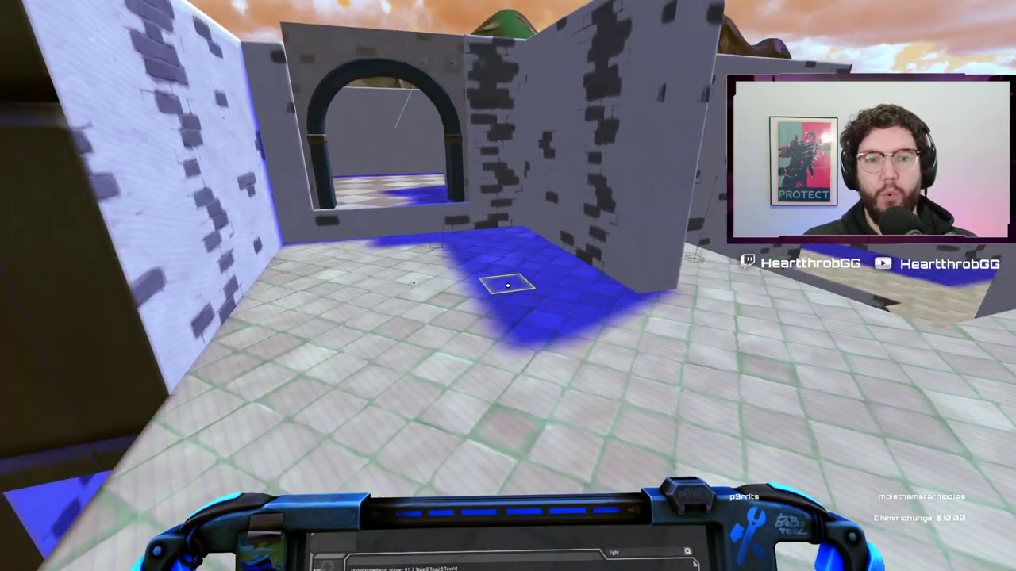
key(w)
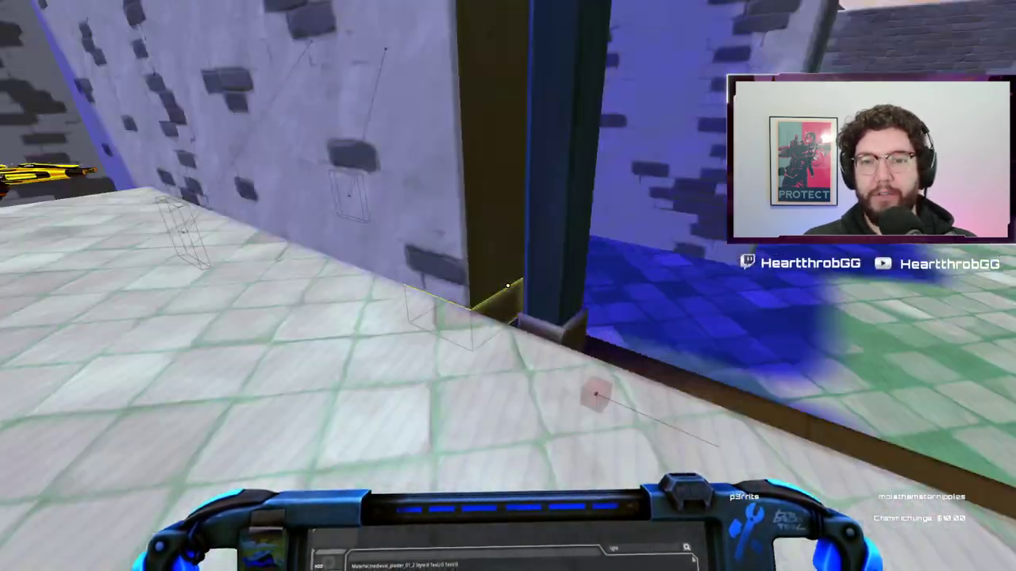
key(grave)
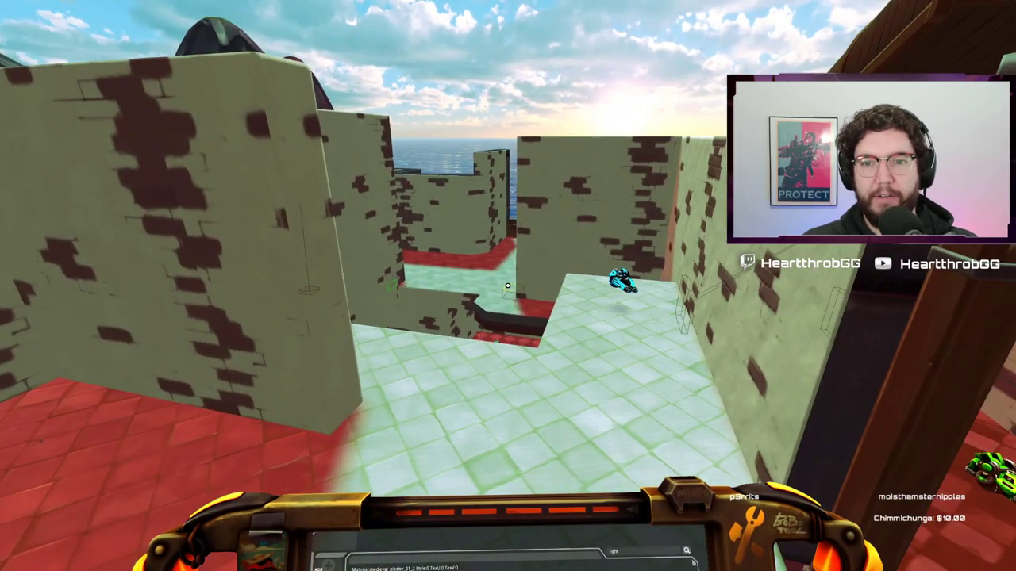
key(grave)
key(Up)
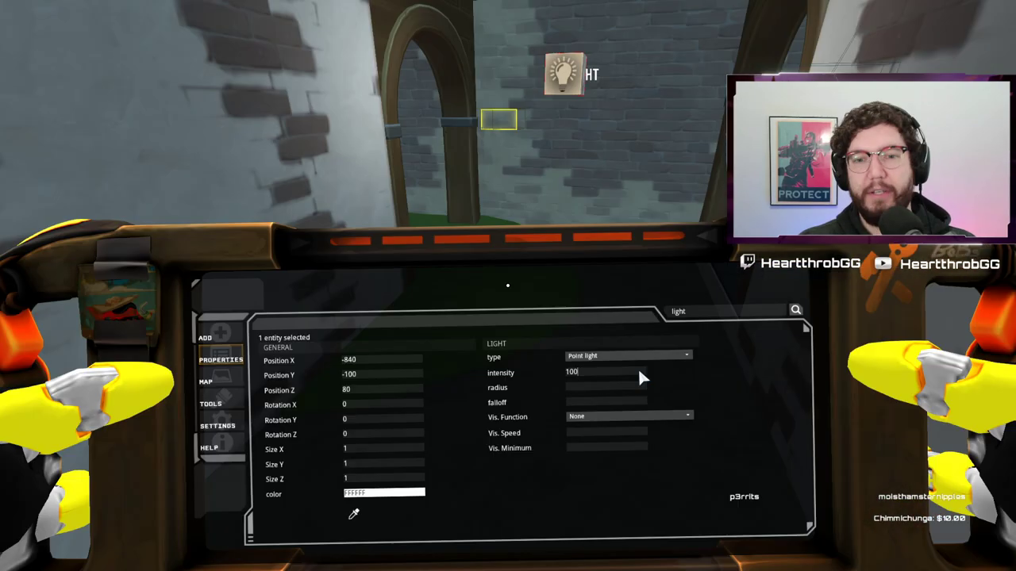
Set the selected point light's intensity to 1000.
text(0)
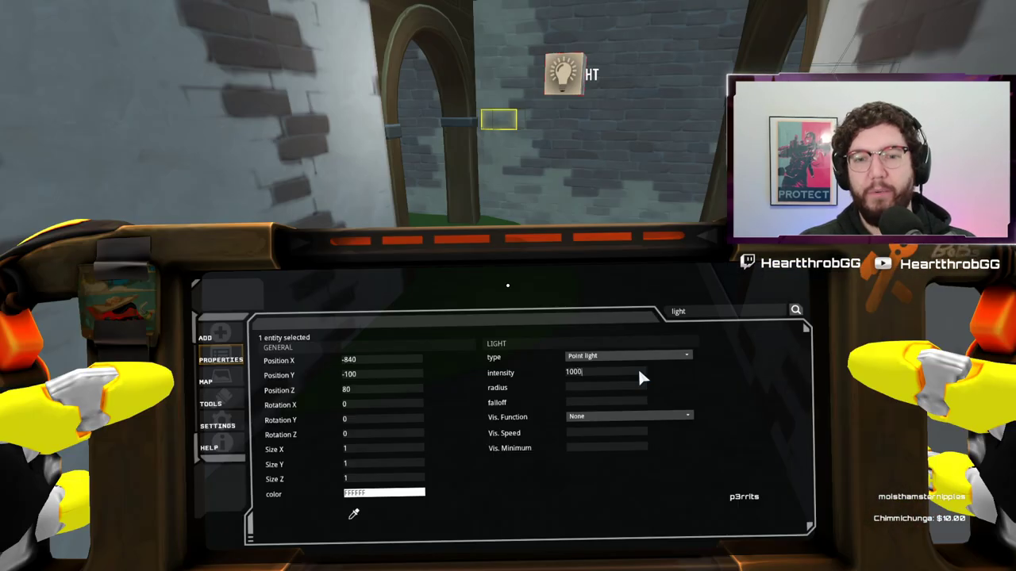
key(Return)
key(Tab)
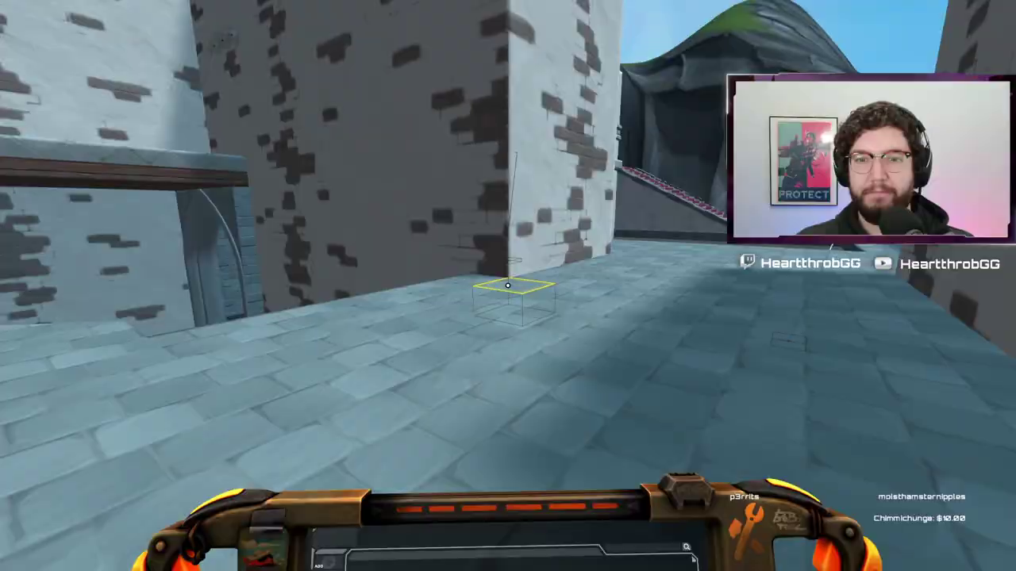
Fly through the map to examine its walkways, plaster walls, upper platforms and lower checkered area.
key(w)
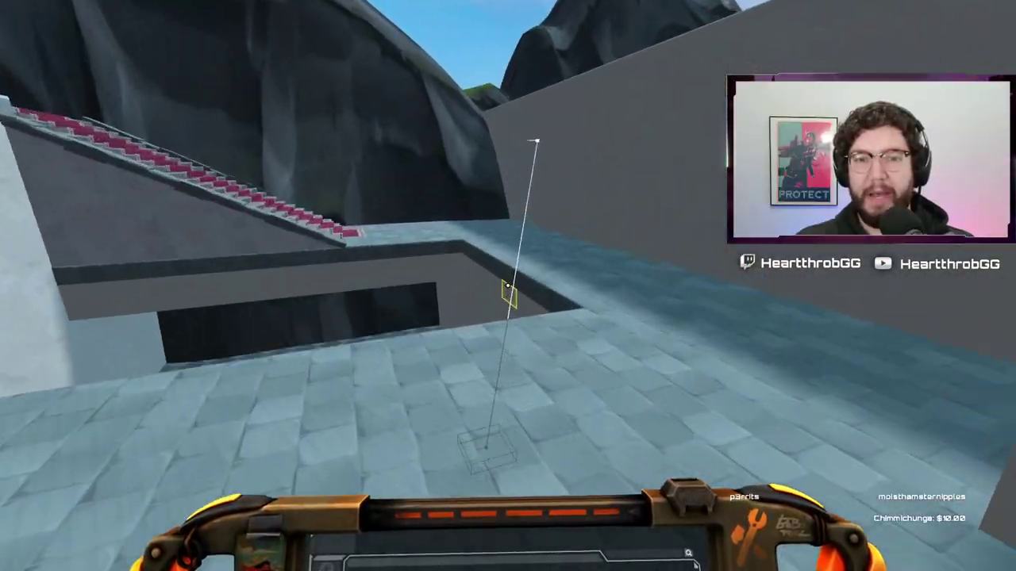
key(w)
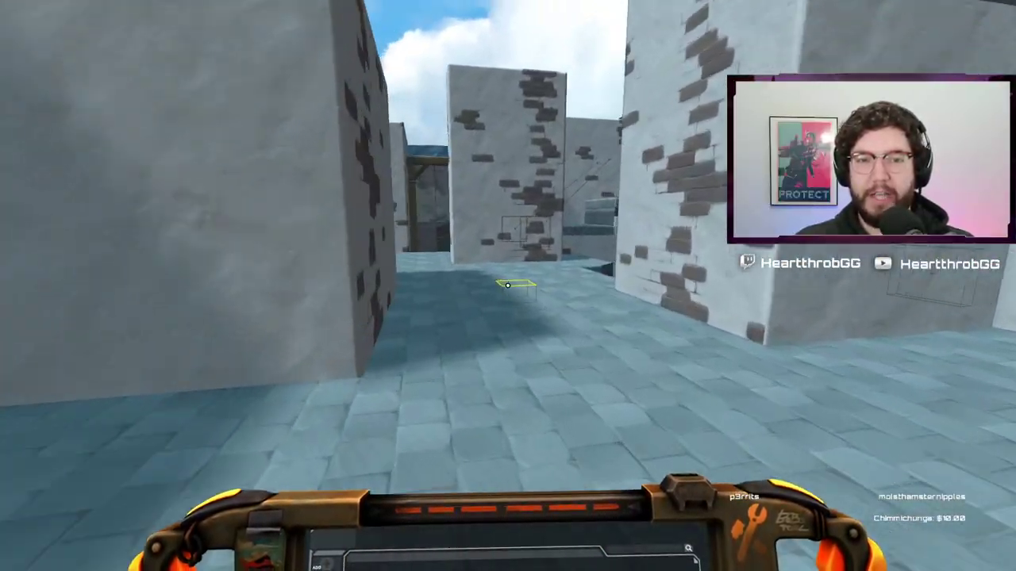
key(w)
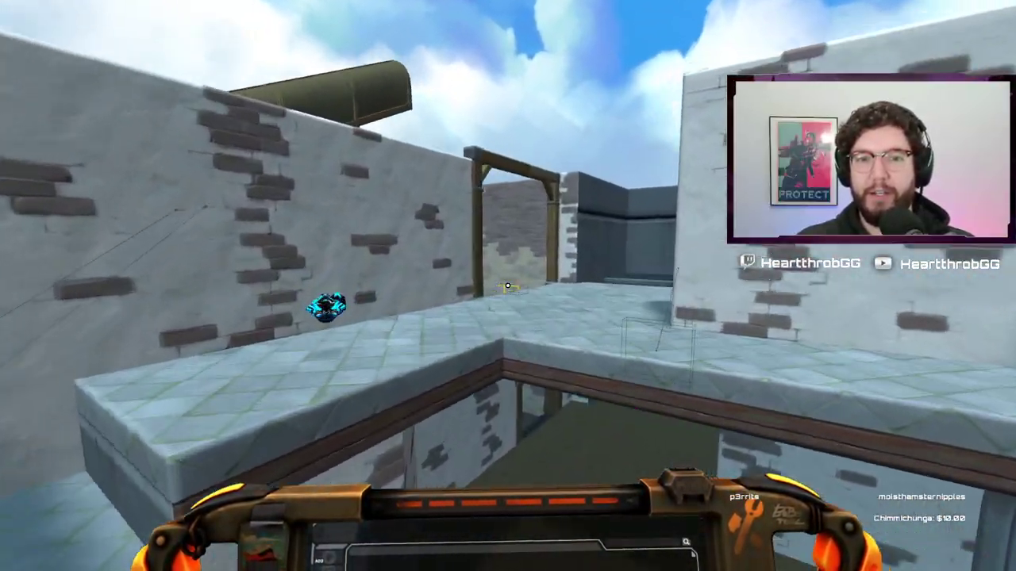
key(w)
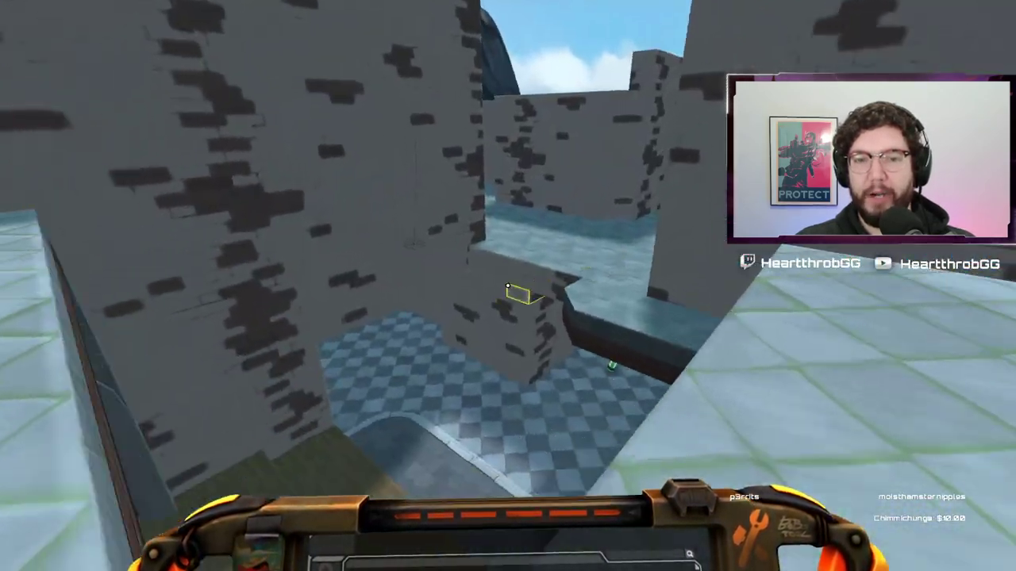
key(w)
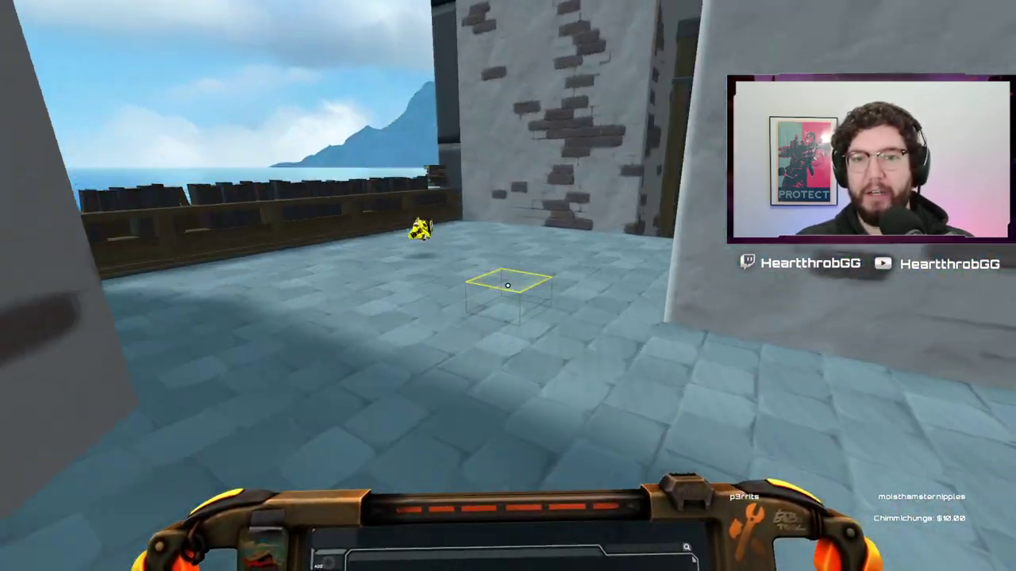
key(w)
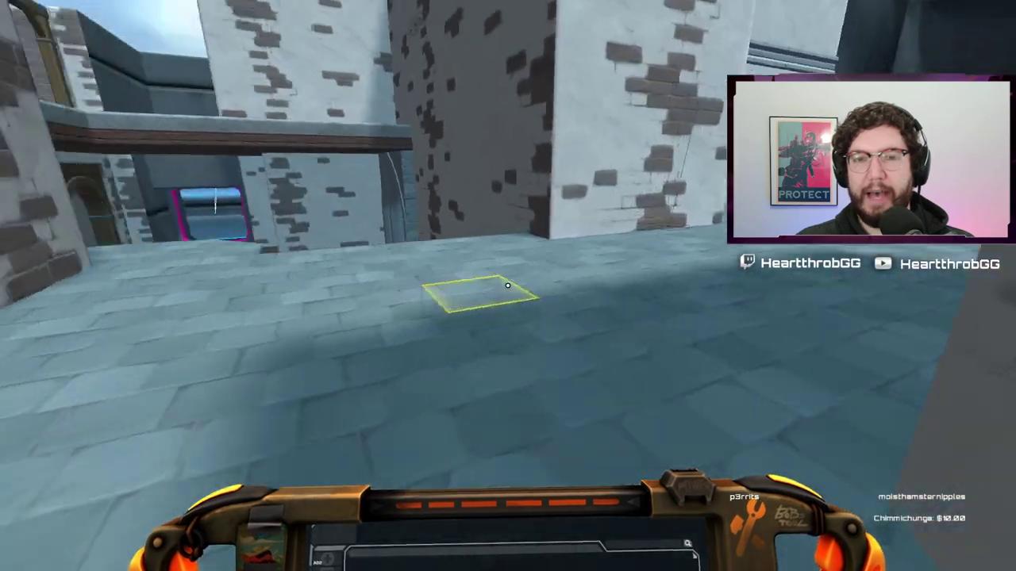
Place a framed board prop from the jpn props in front of the white wall and stretch it through its Size X value.
key(Tab)
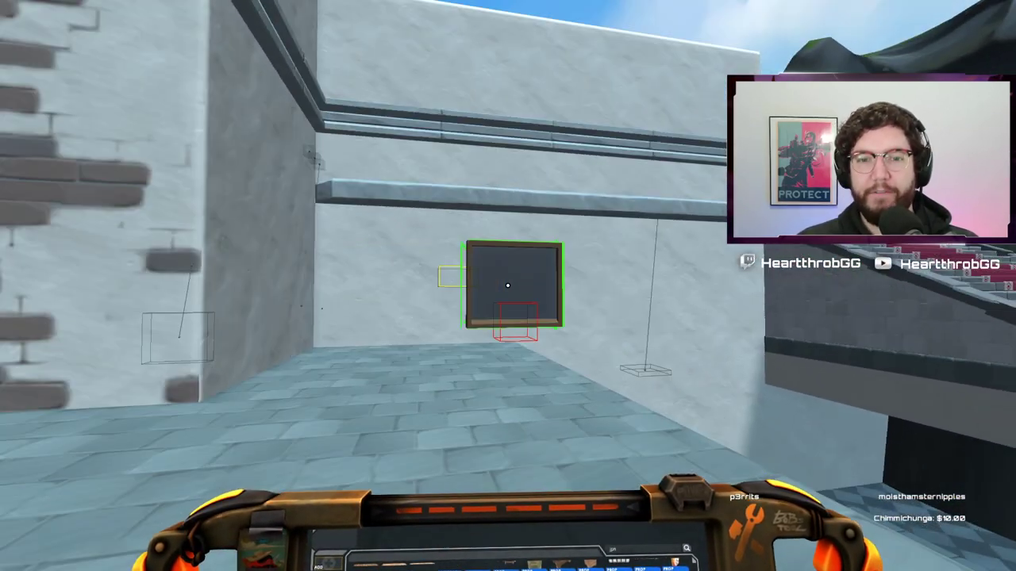
key(Tab)
click(224, 358)
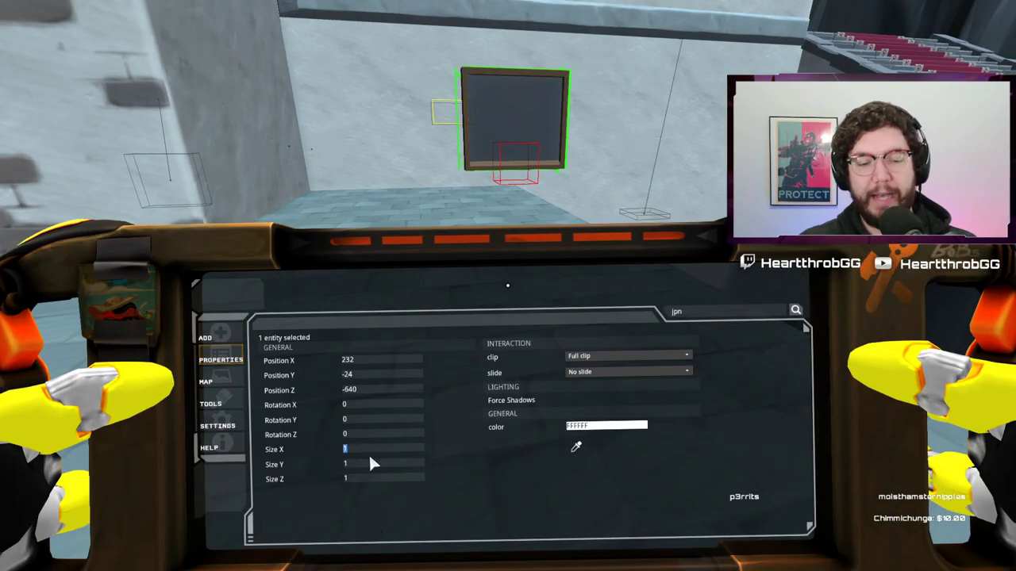
key(Return)
key(Tab)
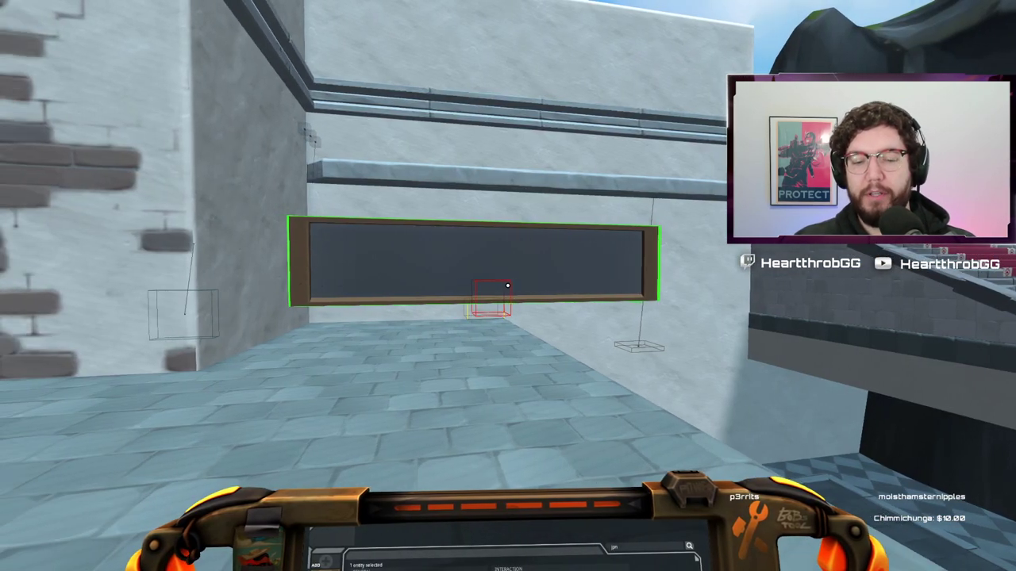
Rescale the framed board interactively to about twice its original width and height.
scroll(508, 286, down, 2)
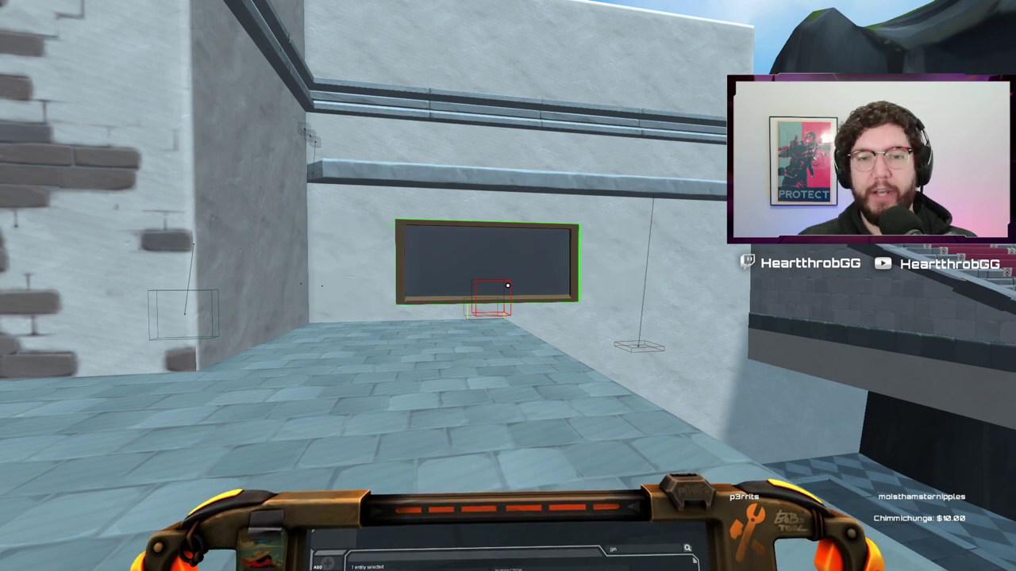
scroll(507, 285, up, 2)
scroll(508, 286, down, 3)
scroll(508, 285, up, 2)
scroll(507, 286, up, 1)
scroll(507, 286, down, 1)
scroll(508, 286, up, 2)
scroll(508, 285, down, 1)
scroll(508, 285, up, 1)
scroll(507, 286, down, 1)
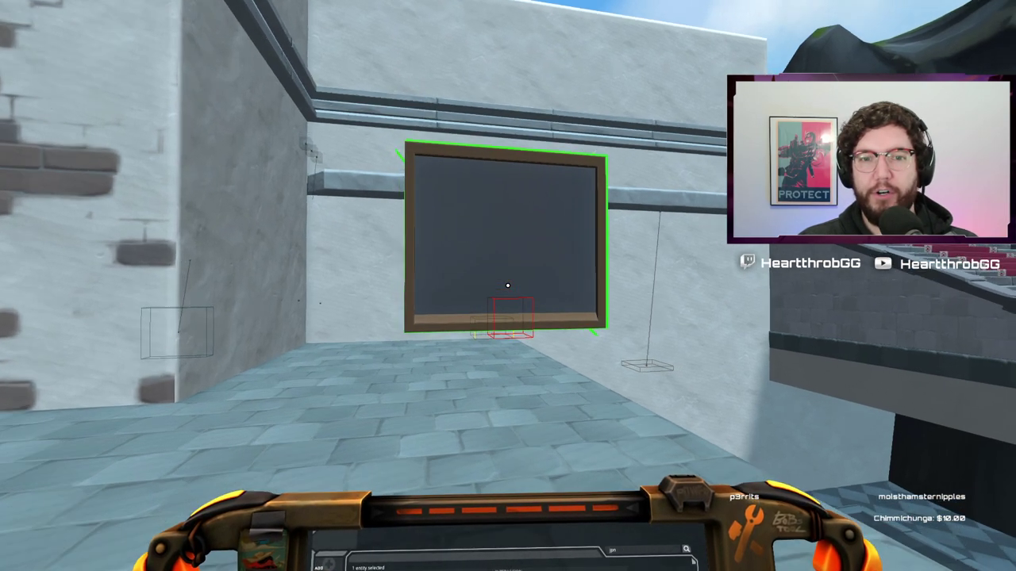
Scale the framed board along its depth so that it forms a deep open box.
key(a)
scroll(508, 286, up, 5)
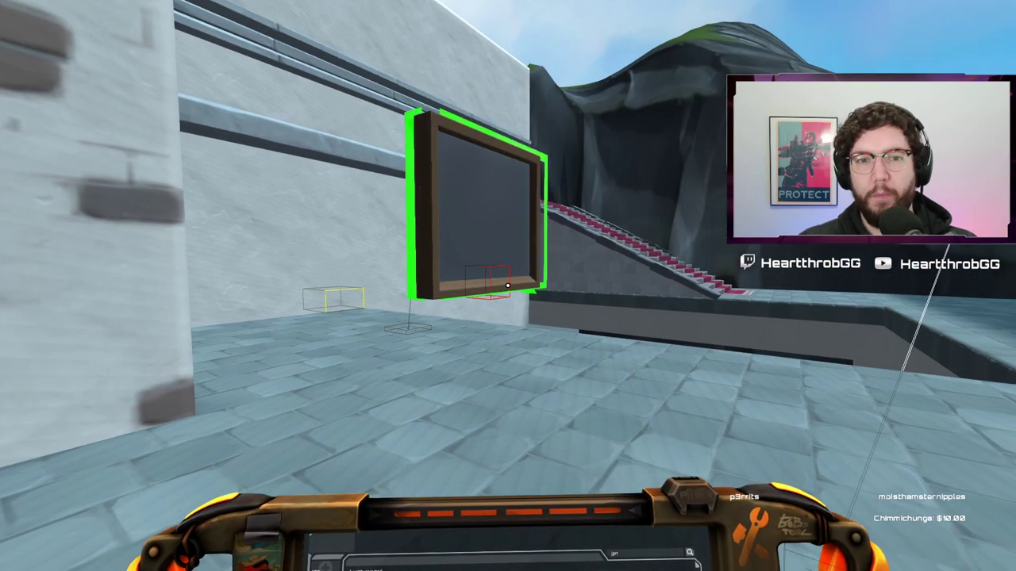
scroll(508, 286, down, 2)
scroll(508, 286, down, 1)
scroll(508, 286, up, 1)
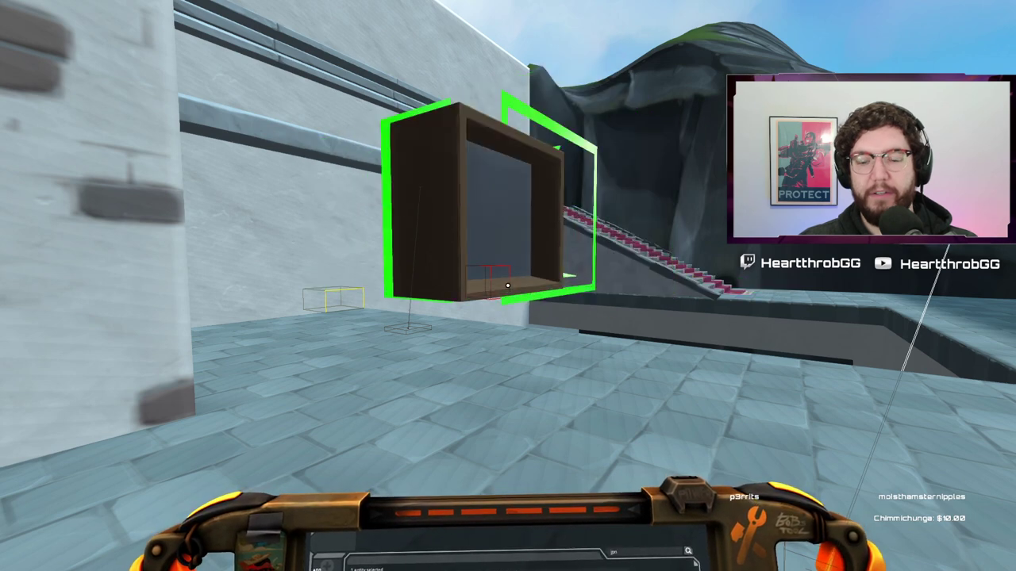
scroll(508, 285, down, 1)
scroll(507, 286, up, 1)
scroll(508, 286, down, 2)
scroll(508, 286, down, 1)
scroll(508, 286, up, 1)
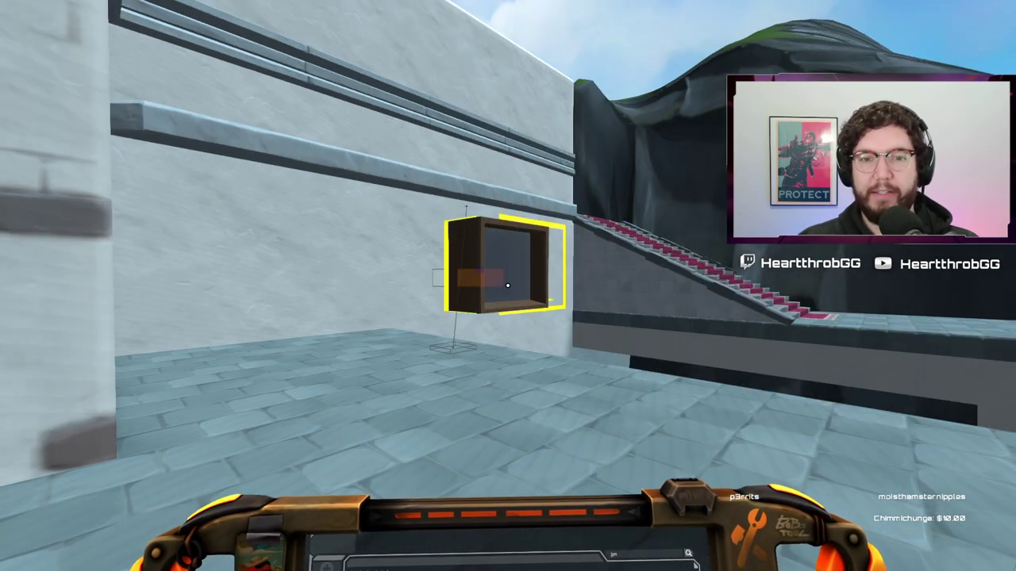
Select the deepened box prop and try different scale steps on it.
click(507, 285)
key(w)
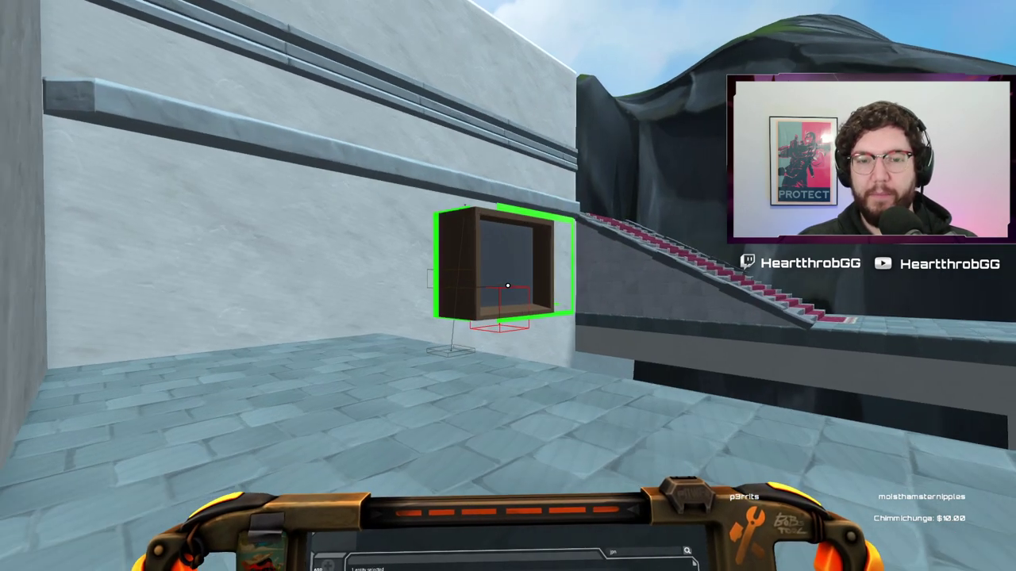
scroll(508, 286, down, 1)
scroll(508, 285, up, 2)
scroll(508, 286, down, 1)
scroll(508, 285, up, 2)
scroll(507, 286, down, 2)
key(d)
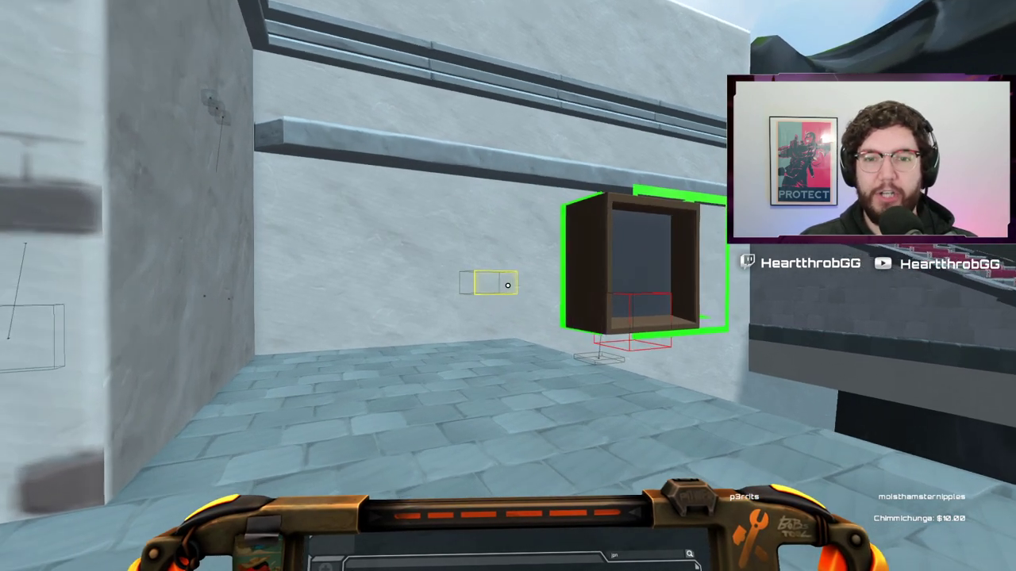
click(508, 286)
click(507, 286)
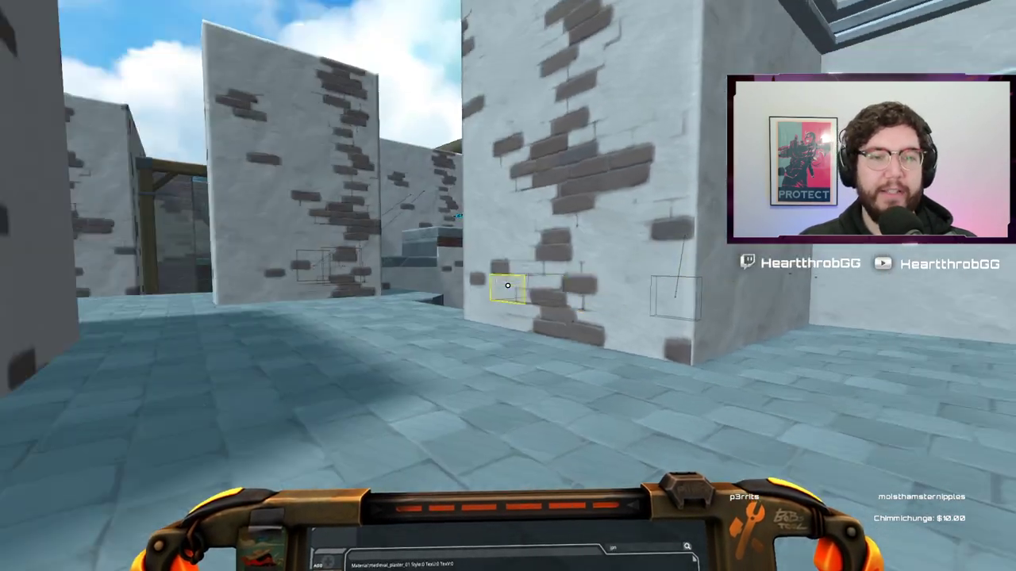
click(508, 286)
click(508, 285)
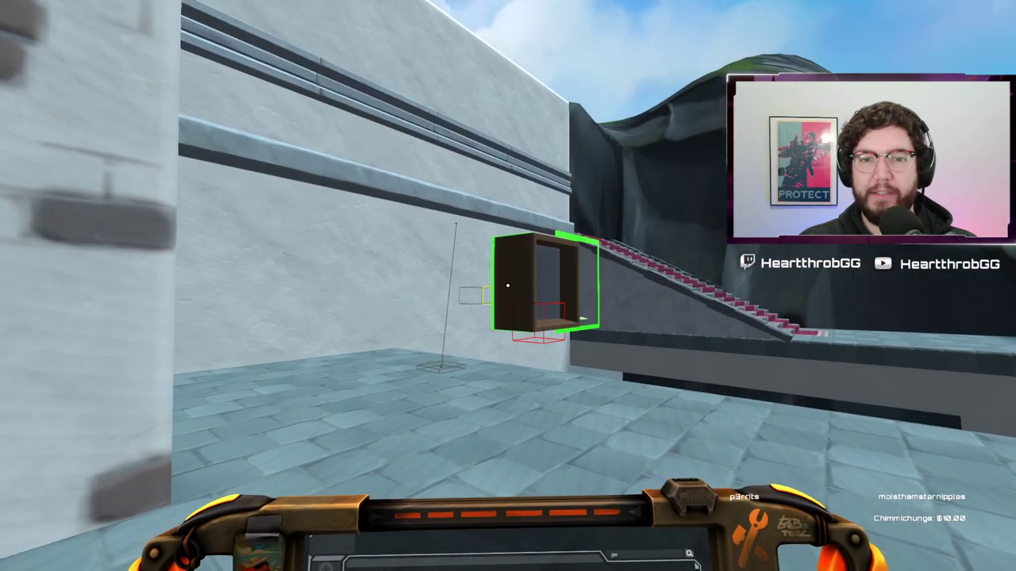
Widen the box prop horizontally and rotate it so that its open front no longer faces forward.
key(w)
key(d)
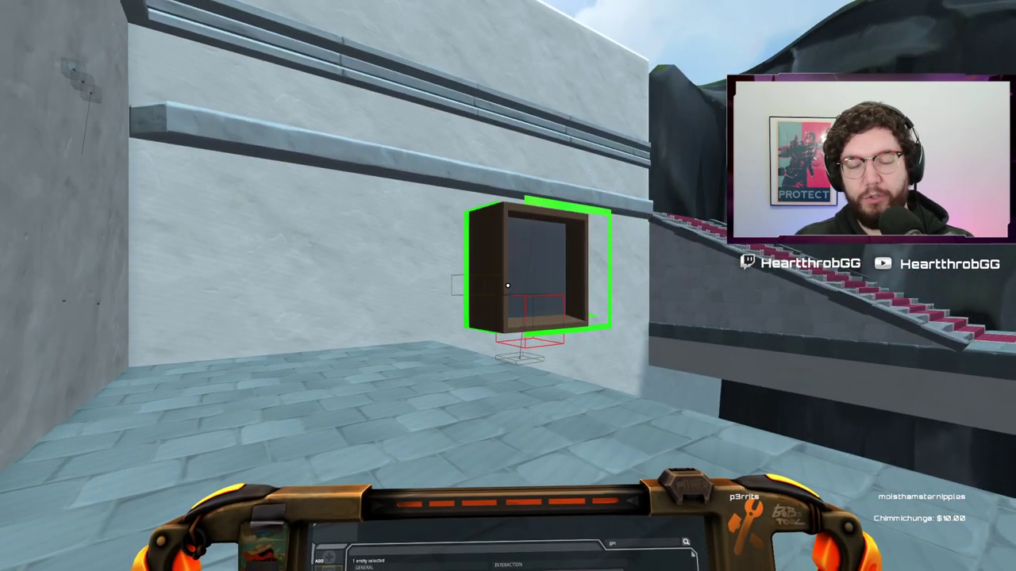
scroll(508, 285, up, 2)
scroll(508, 286, down, 1)
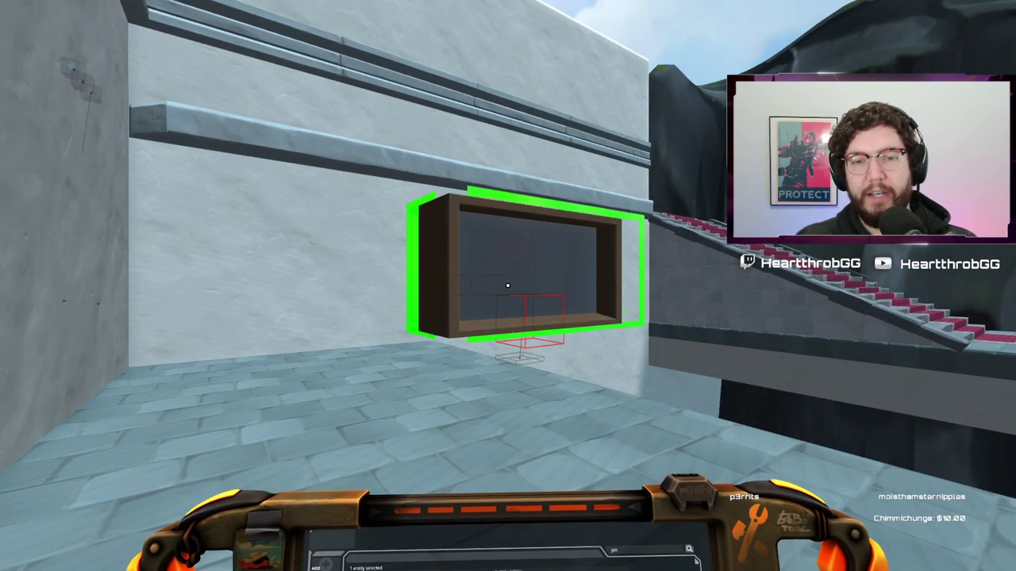
scroll(508, 285, up, 3)
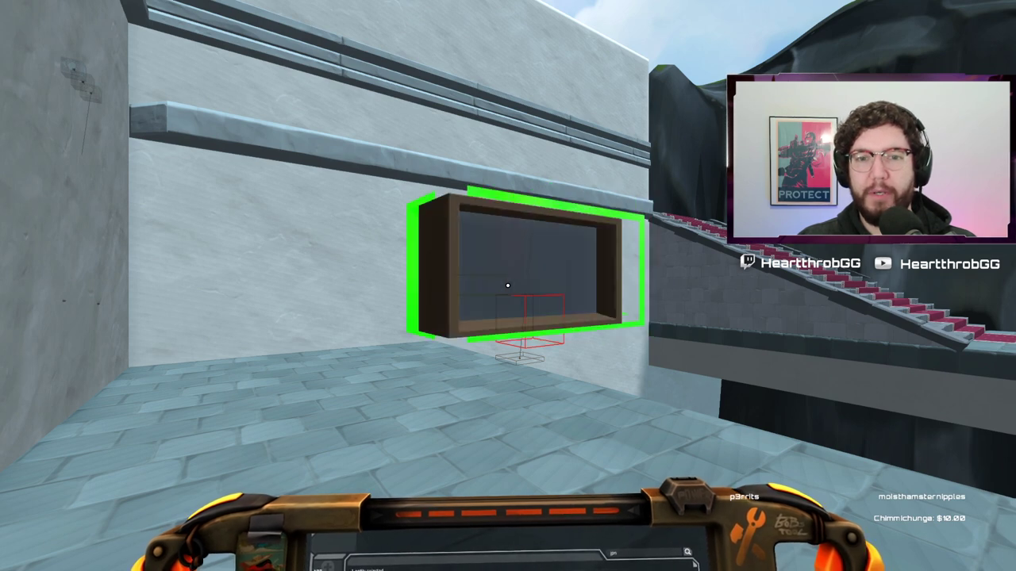
scroll(508, 285, up, 2)
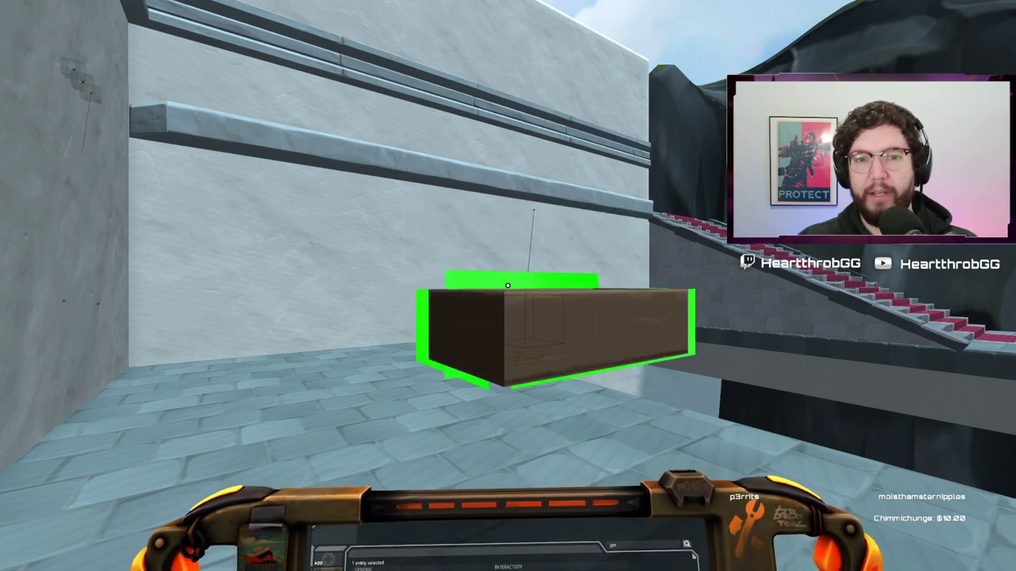
scroll(508, 286, up, 3)
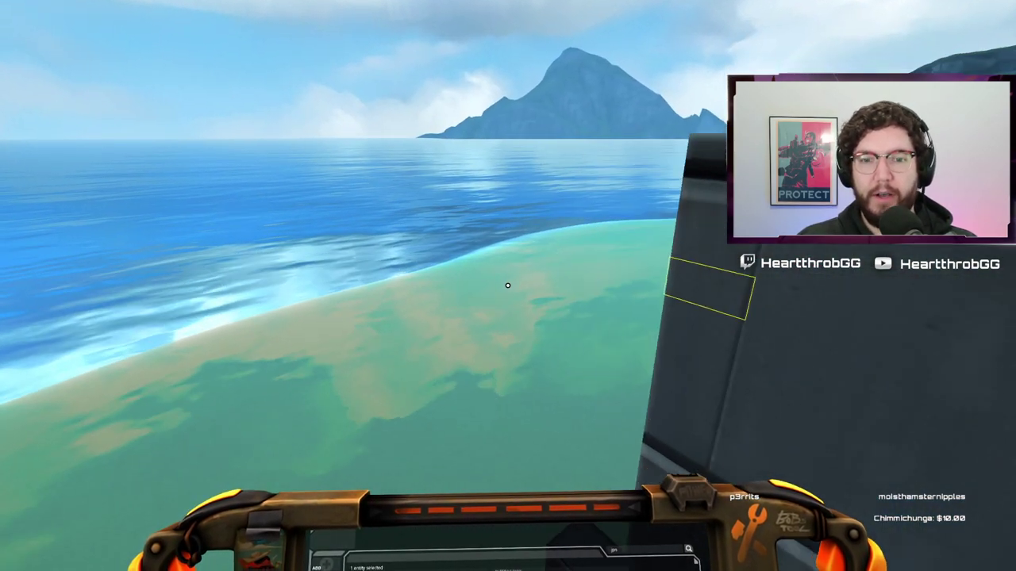
Sculpt a ridge of raised green terrain mounds on the shallow sandbank outside the map's walls.
key(w)
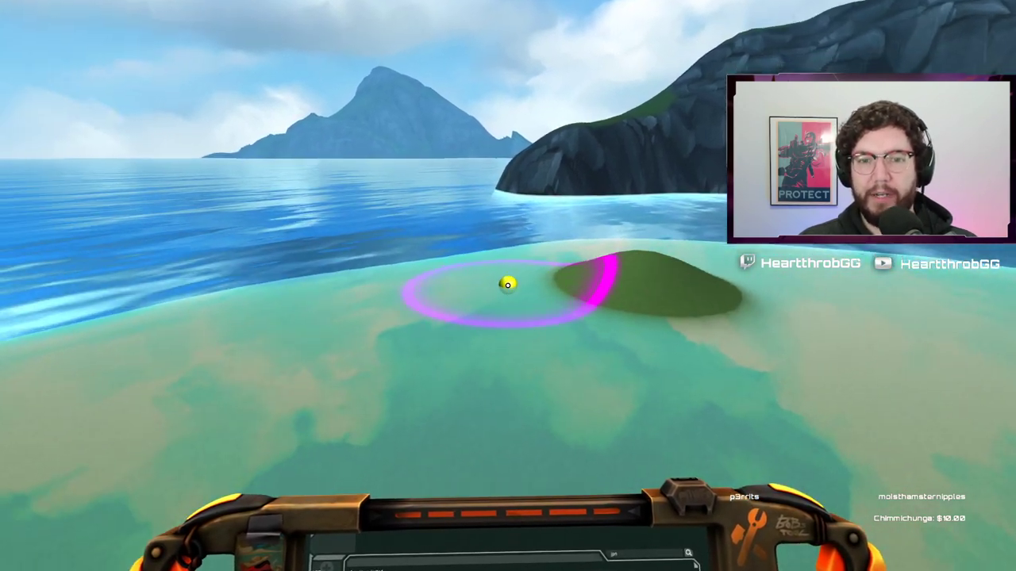
click(508, 286)
click(508, 286)
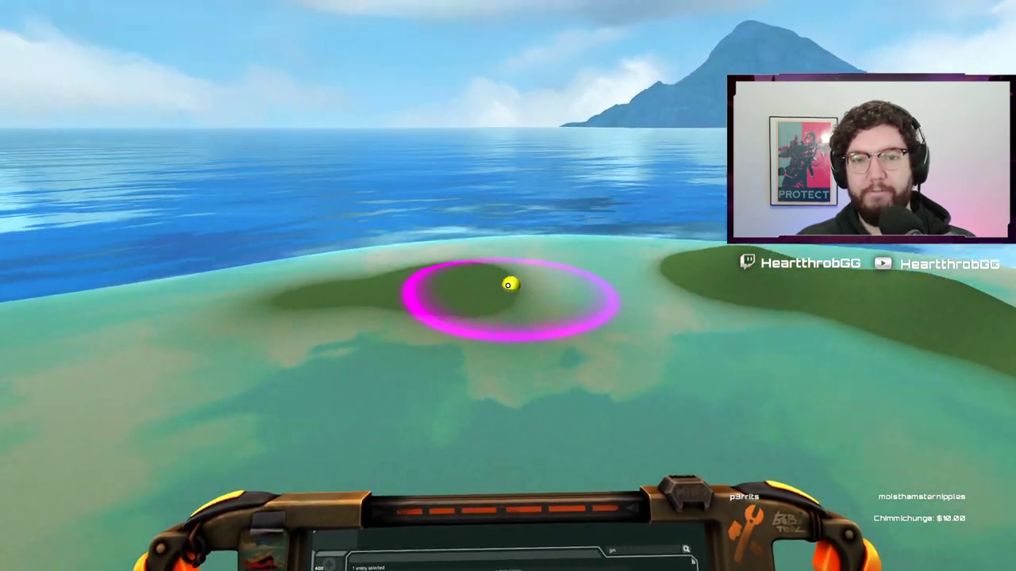
drag(508, 286, 507, 285)
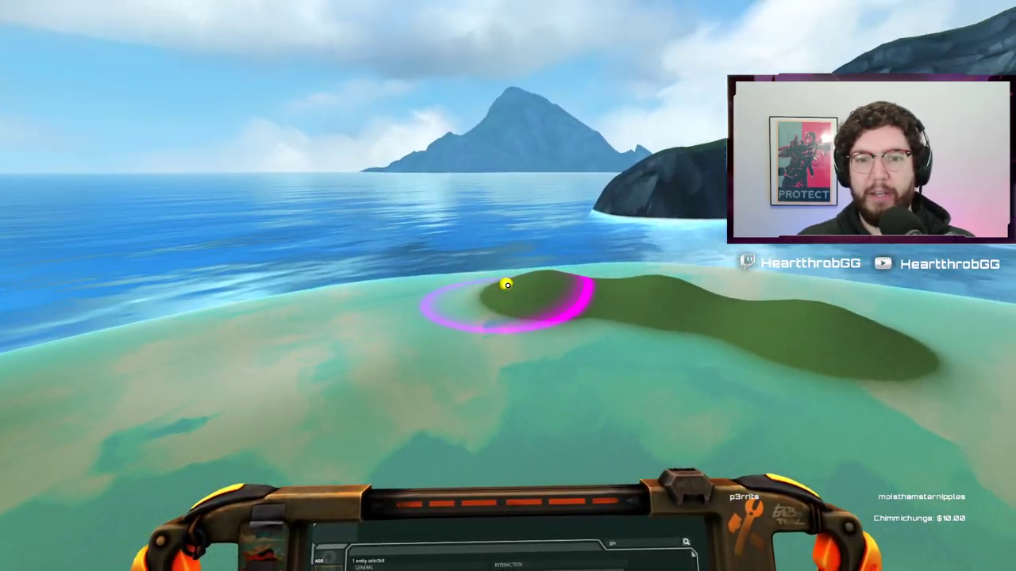
key(d)
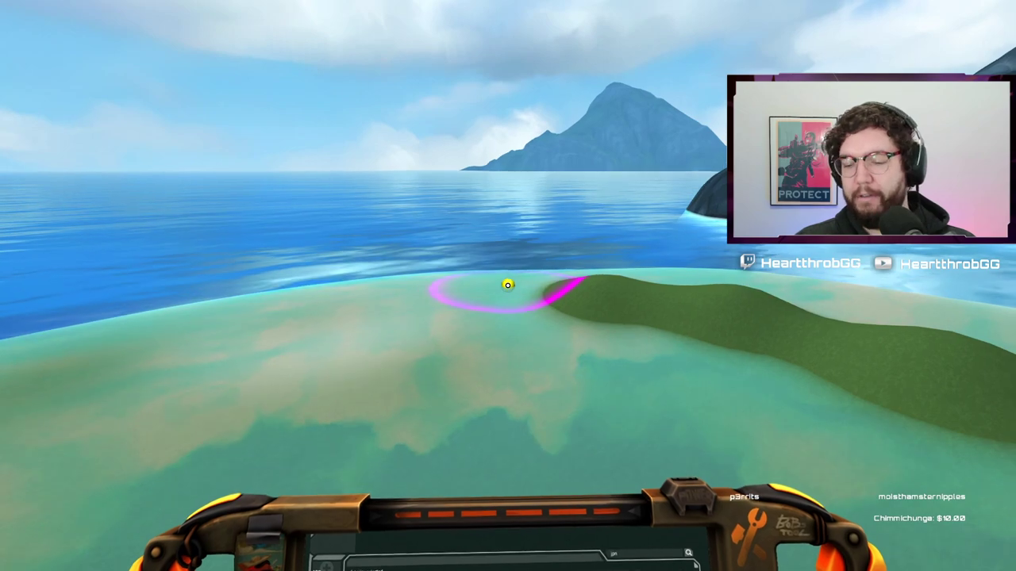
key(d)
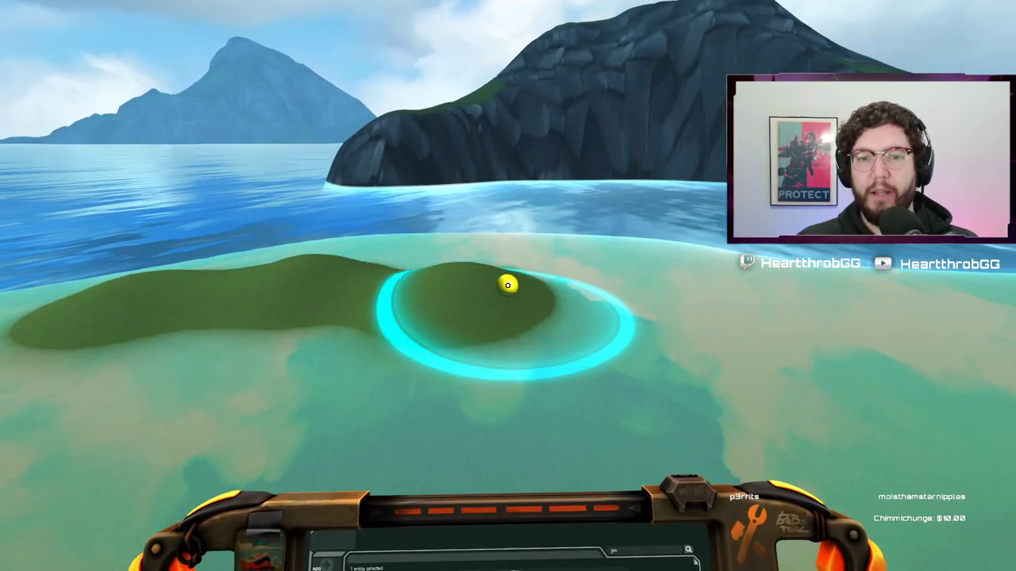
key(d)
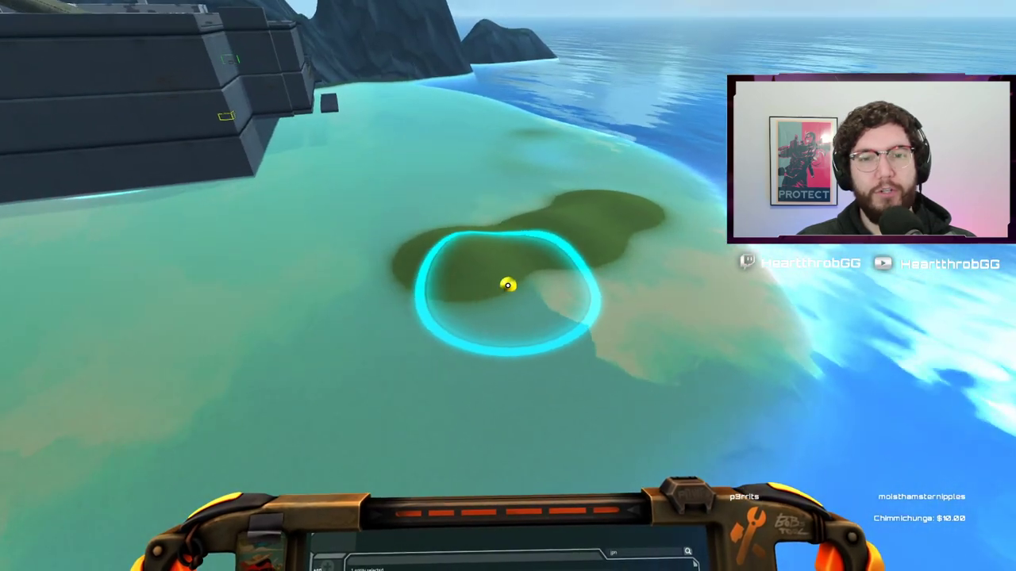
key(a)
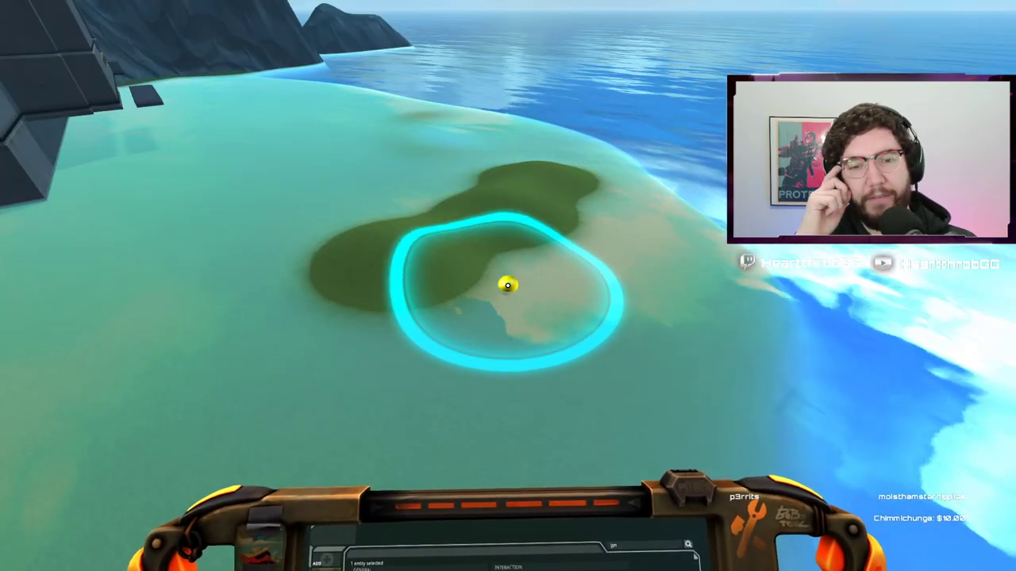
Flatten the raised terrain mounds back down into the sandbank outside the map's walls and return inside the building.
key(d)
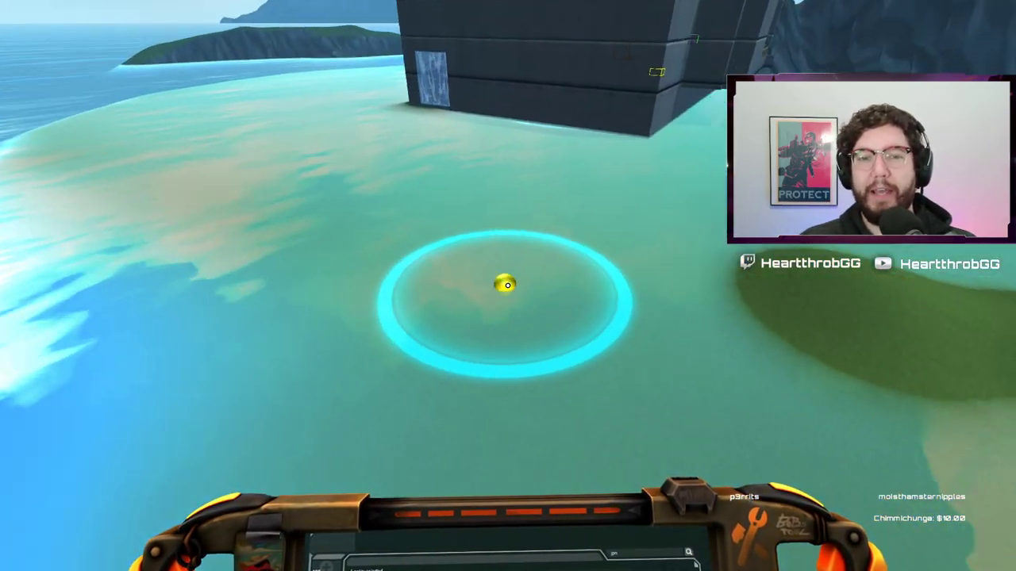
key(a)
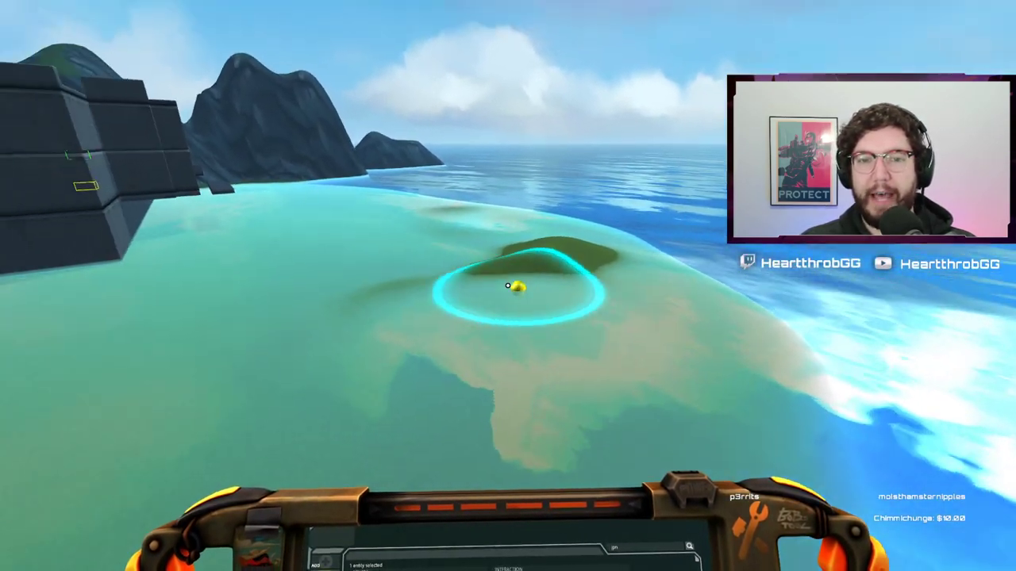
key(w)
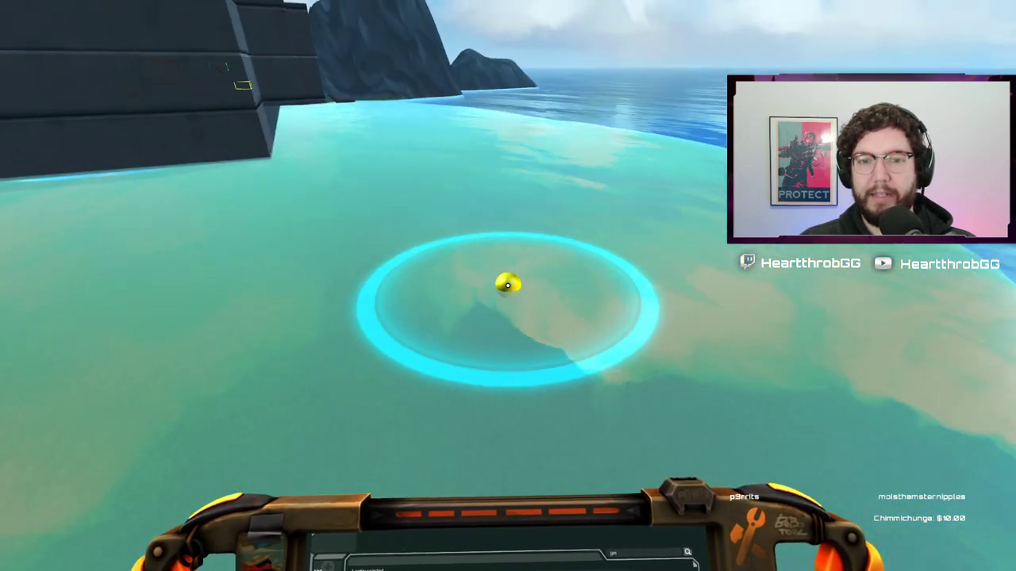
key(w)
key(a)
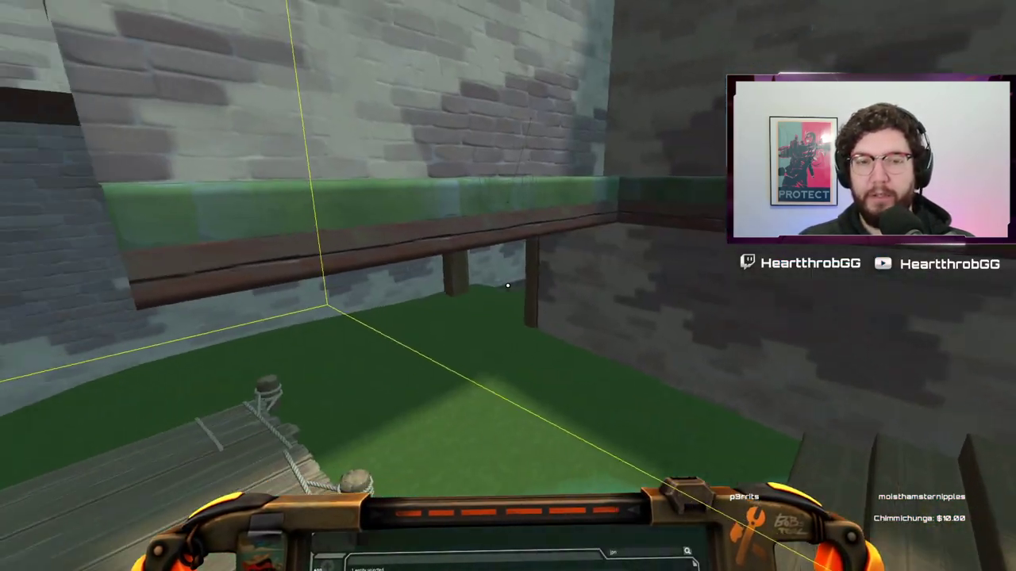
Search the asset library for "light" and add the light entity to the map.
key(Tab)
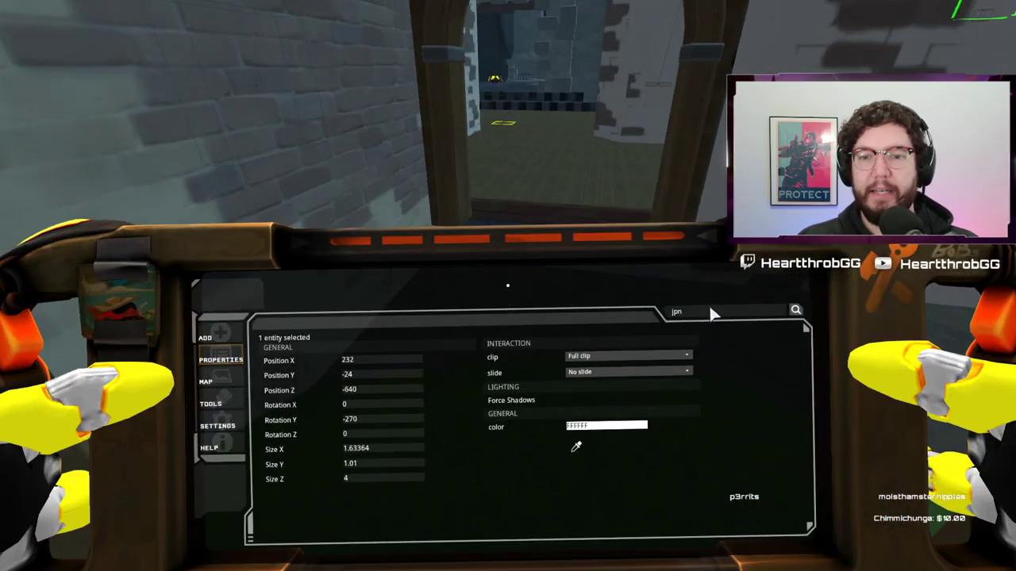
click(227, 330)
click(230, 355)
click(221, 332)
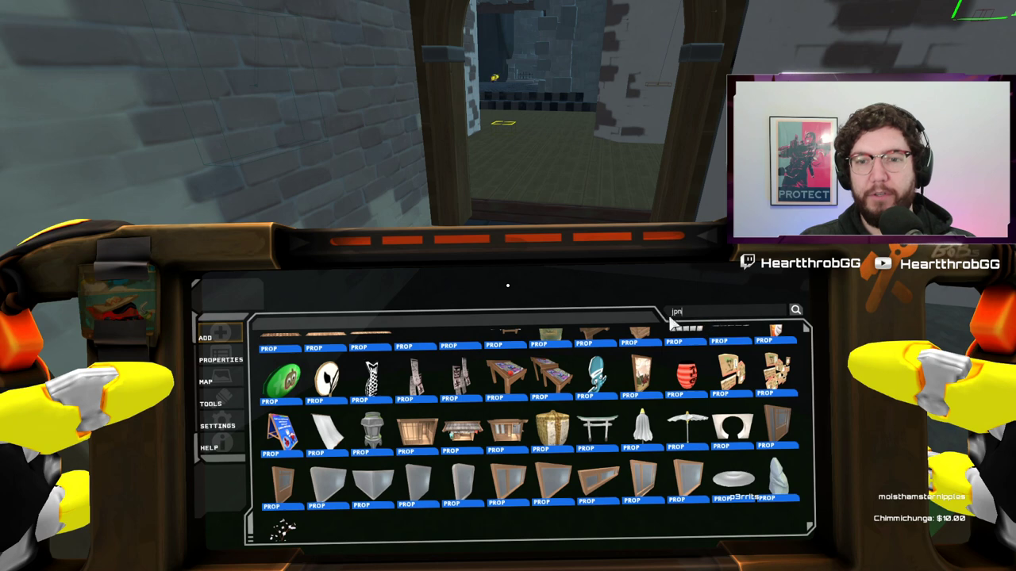
text(light)
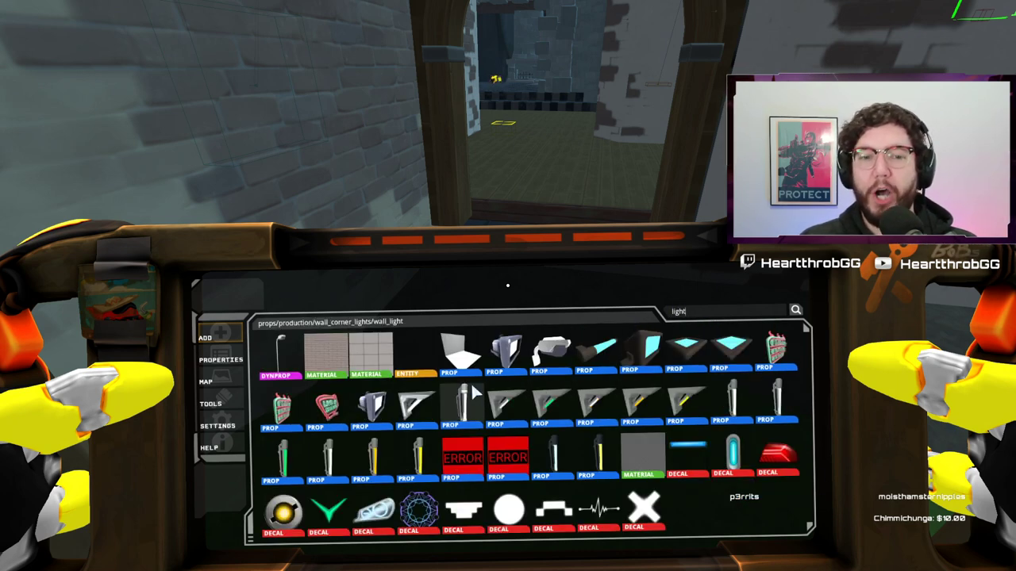
click(432, 361)
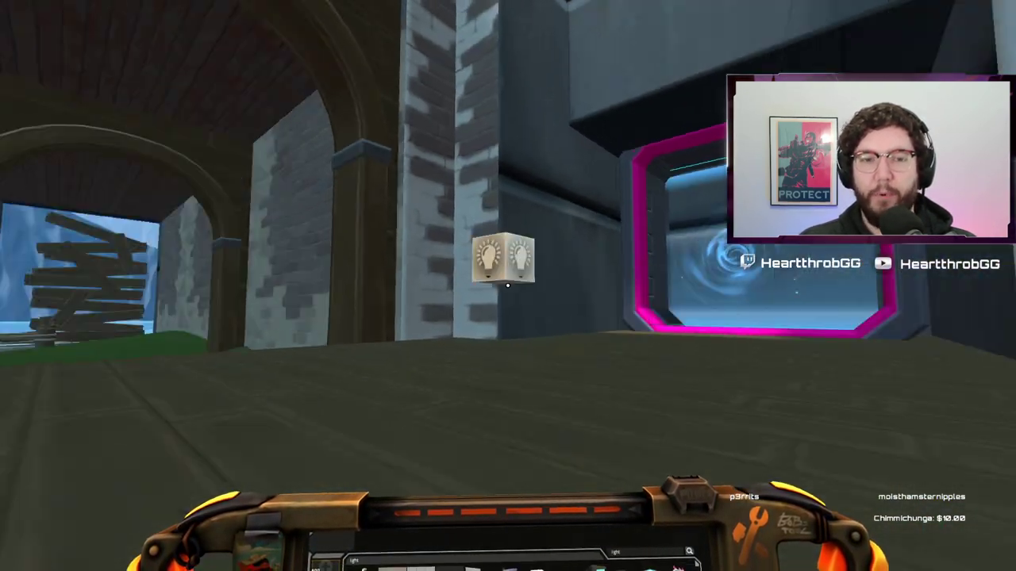
Carry the new light into the arched passage and place it beneath the wooden ceiling.
key(w)
click(507, 286)
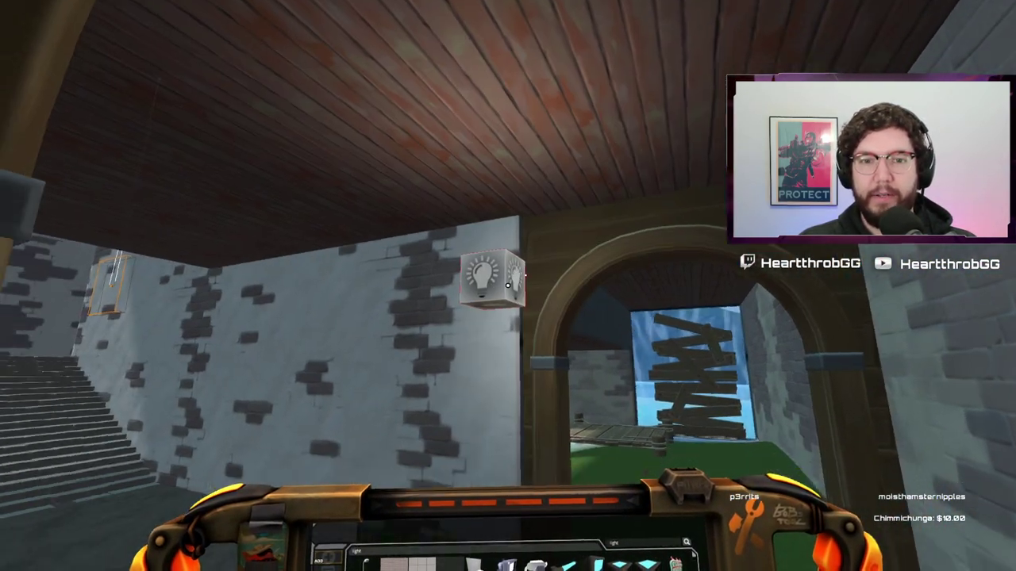
key(d)
key(s)
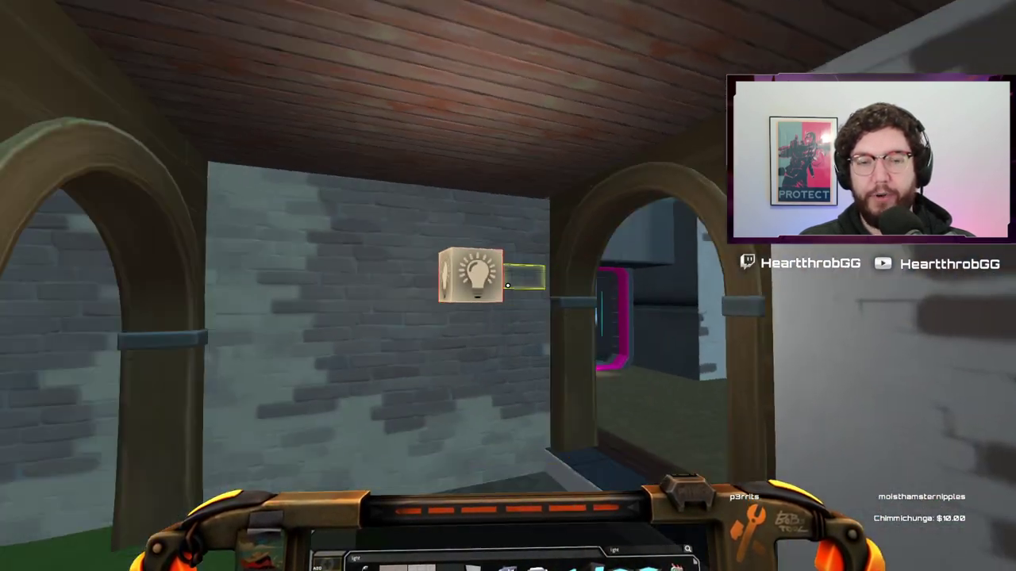
key(w)
Set the light's type to Point light in its properties.
key(Tab)
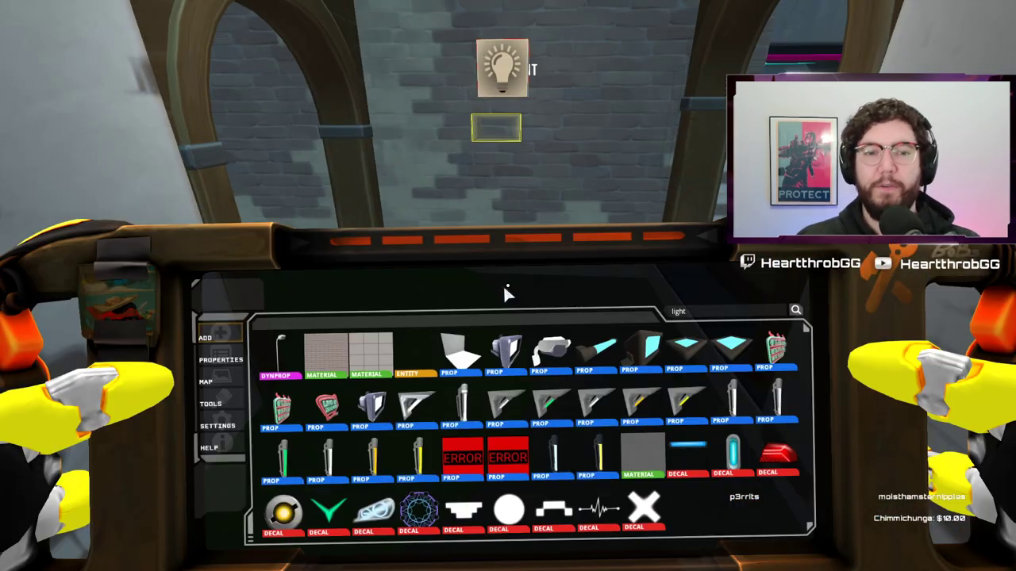
click(222, 356)
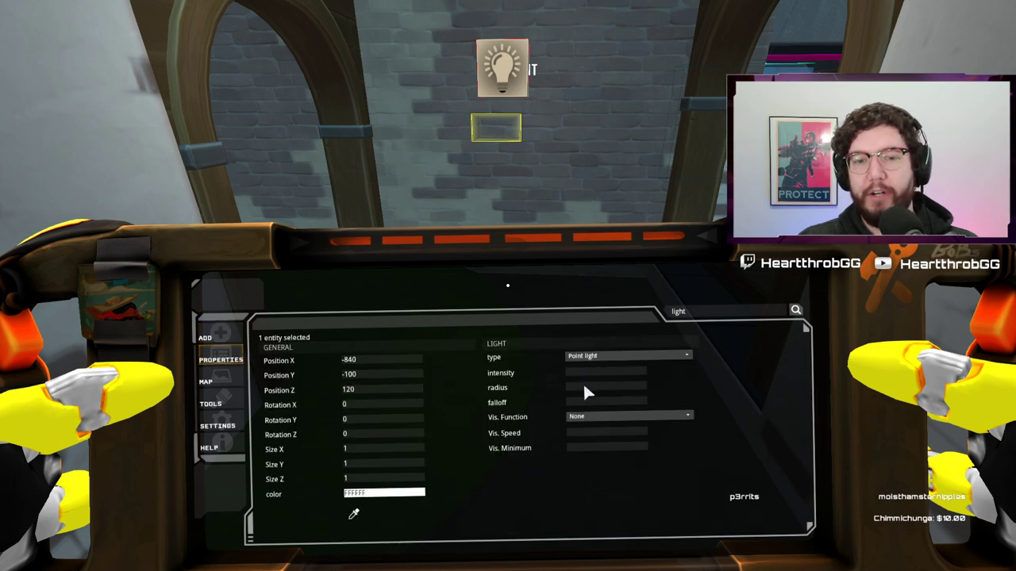
click(598, 361)
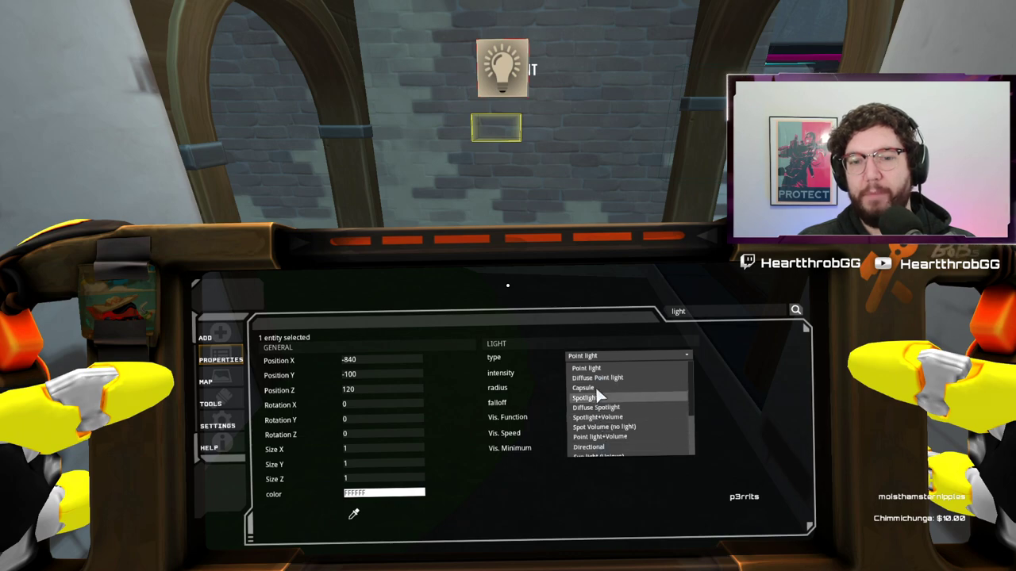
click(592, 368)
key(Tab)
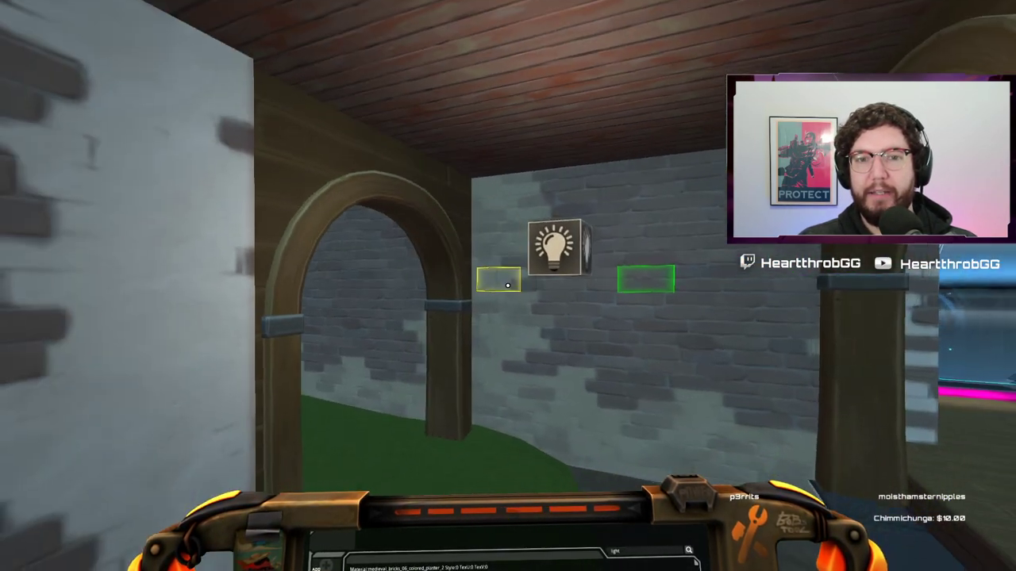
Shift the light to Position Z 80 in the passage and set its intensity to 1000.
click(508, 286)
key(s)
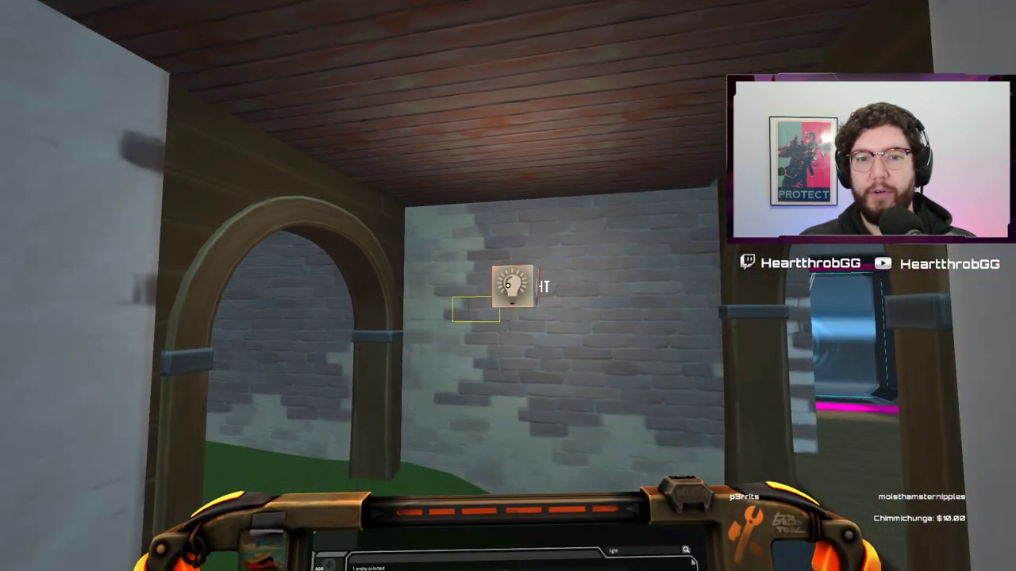
key(a)
key(Tab)
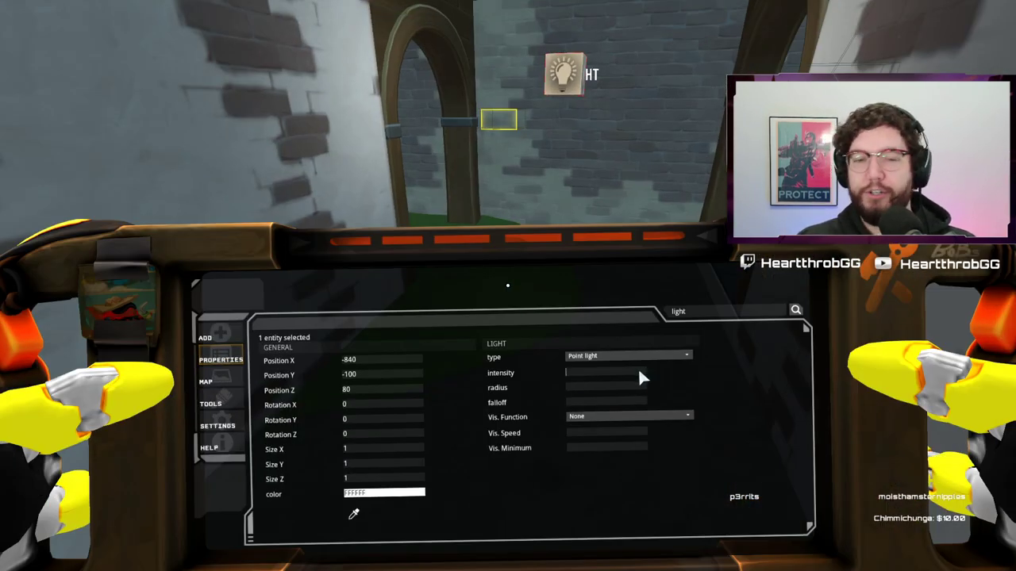
text(1000)
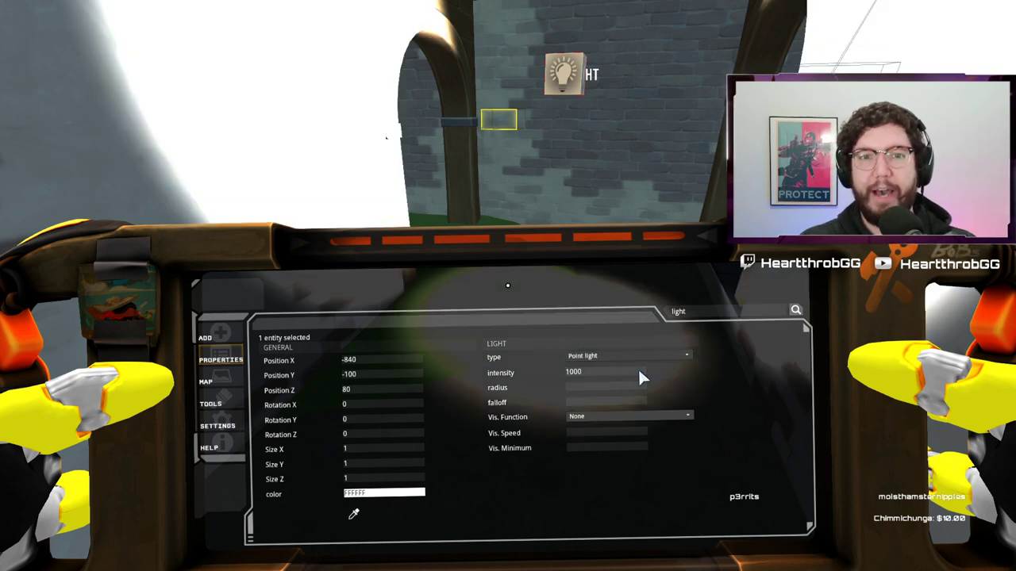
key(Tab)
key(d)
key(a)
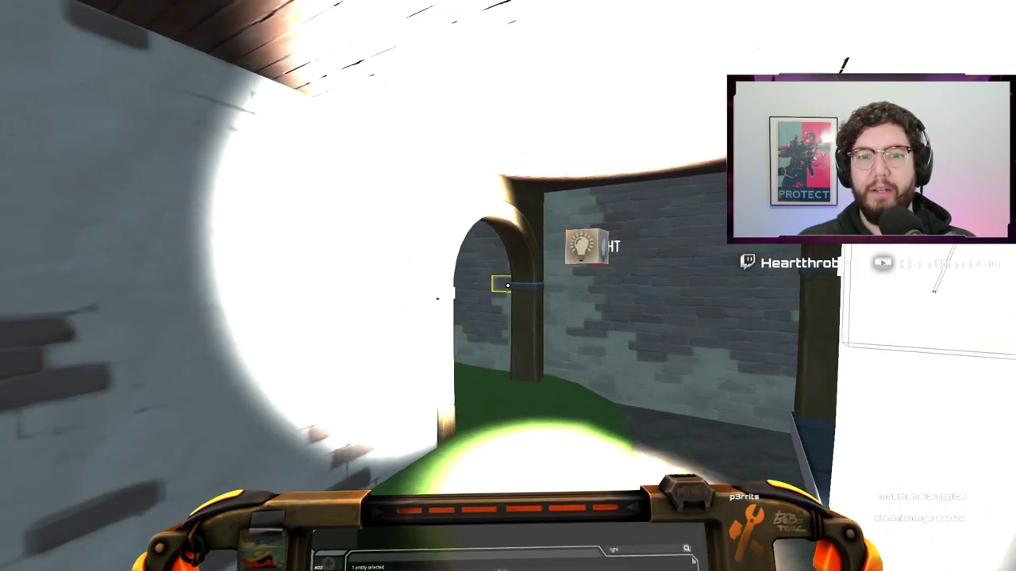
click(508, 286)
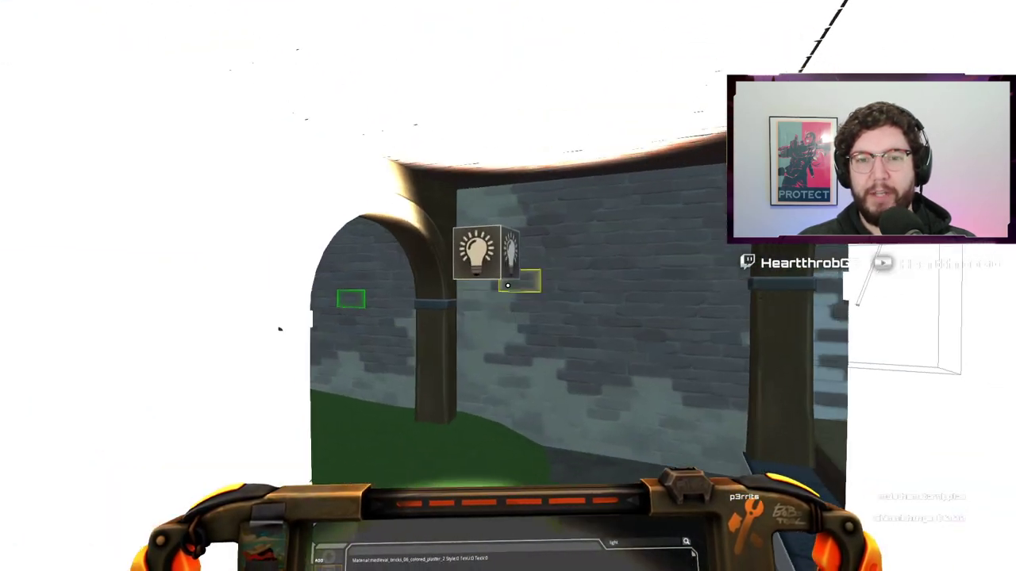
key(w)
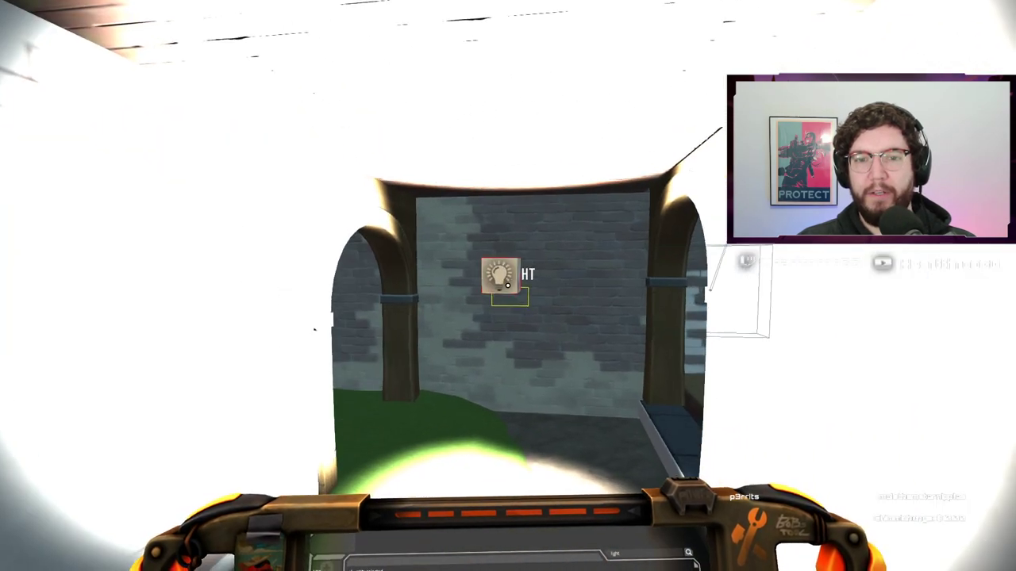
Set the light's radius to 360 and inspect its spread from farther along the corridor.
key(Tab)
click(602, 388)
text(500)
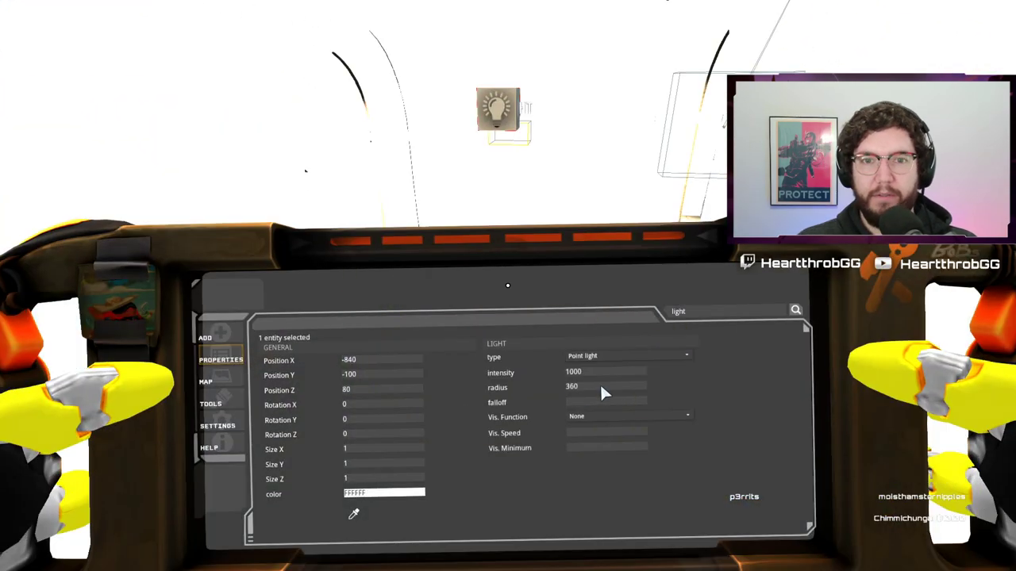
key(Tab)
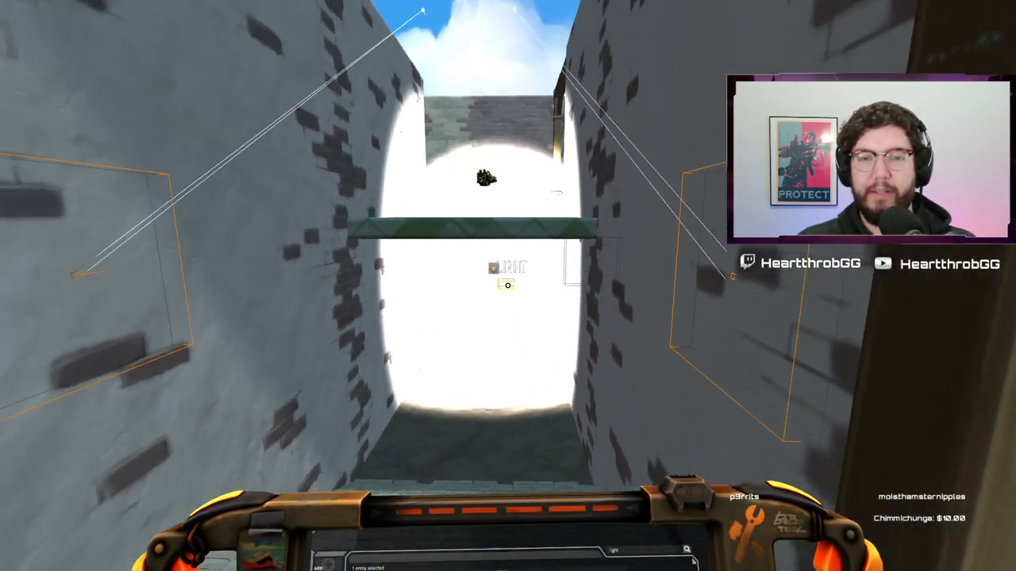
key(space)
key(w)
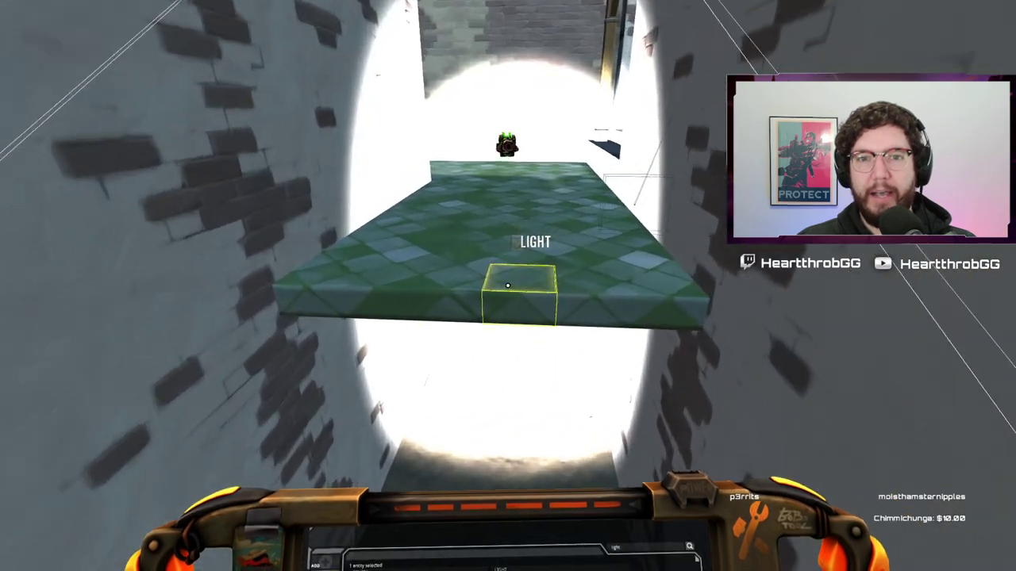
key(w)
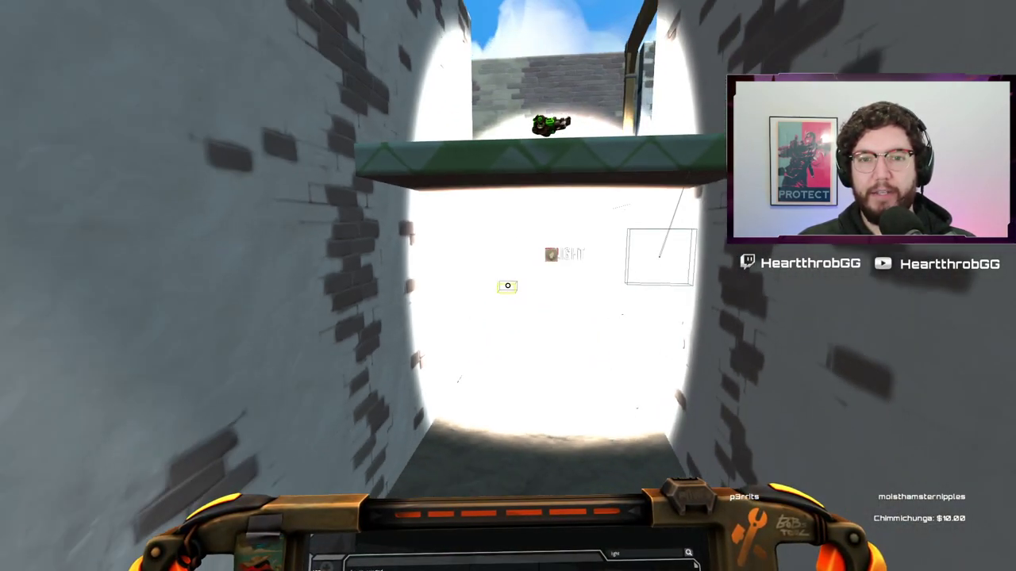
Reduce the light's intensity to 10.
key(BackSpace)
key(BackSpace)
key(BackSpace)
key(BackSpace)
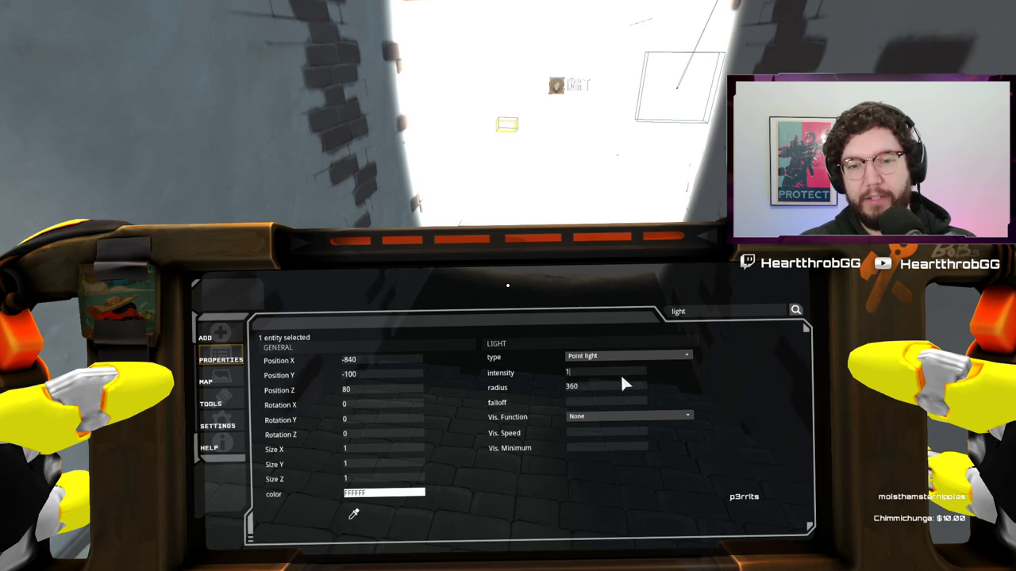
text(10)
key(Return)
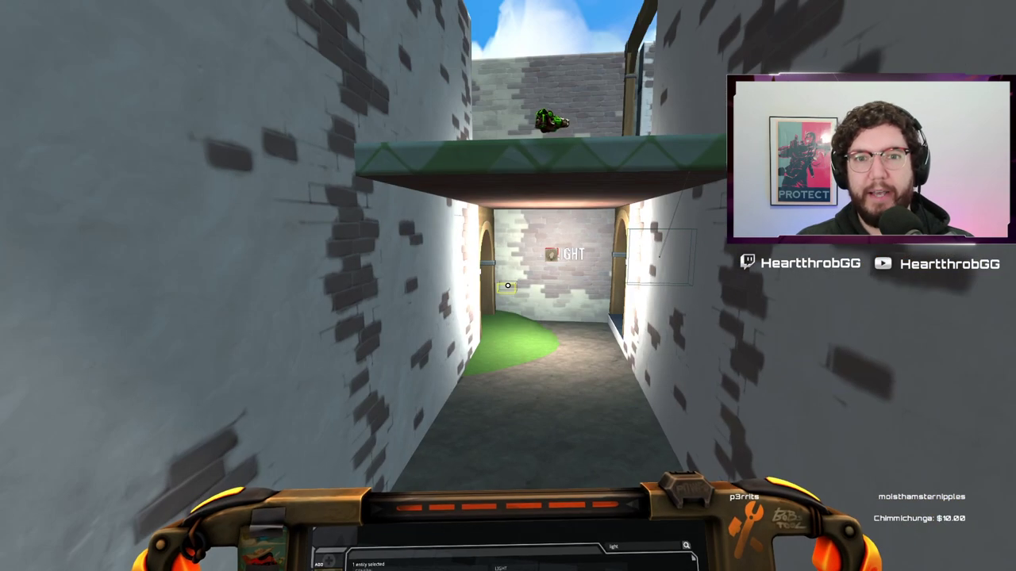
Inspect the lit passage walls up close and set the light's radius to 1000.
key(w)
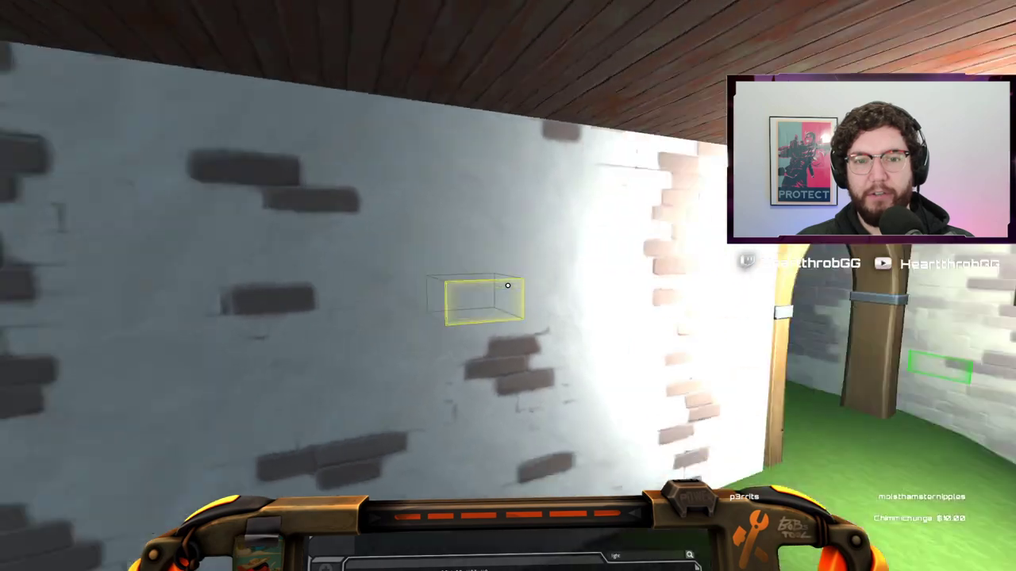
key(s)
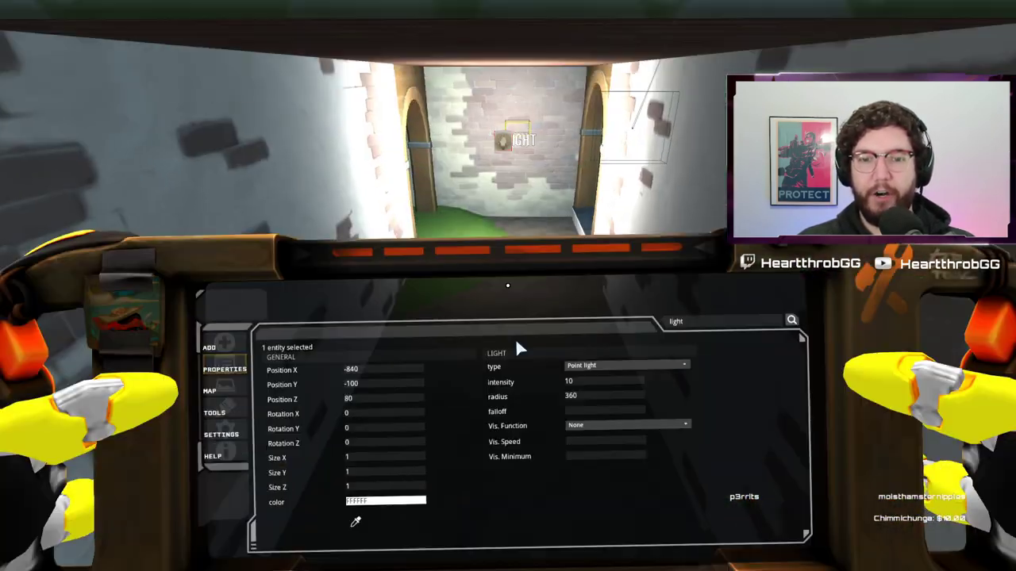
key(BackSpace)
key(BackSpace)
key(BackSpace)
text(1000)
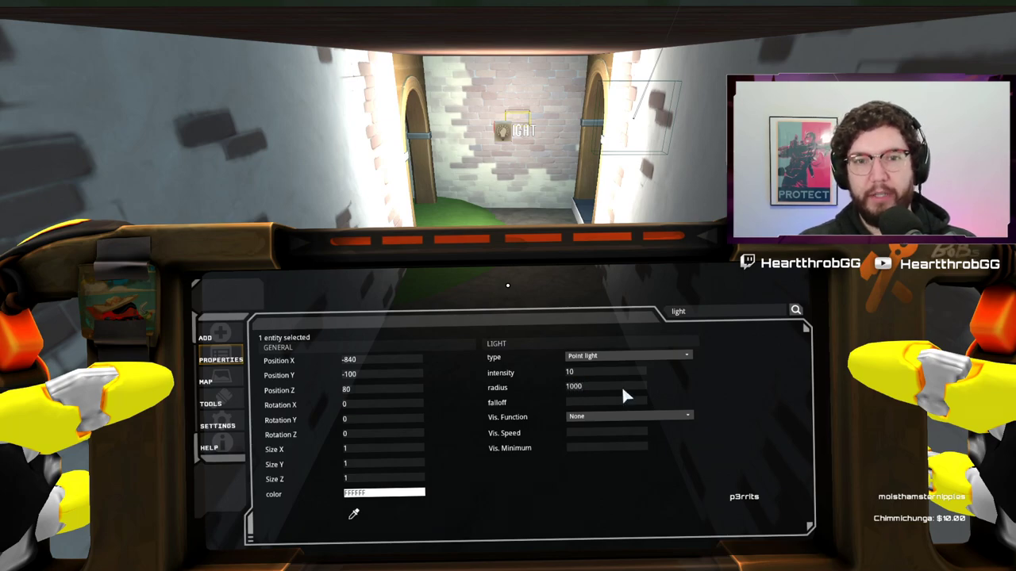
key(Return)
Raise the light above the green tiled walkway to Position Y 140 and set its intensity to 1.
key(s)
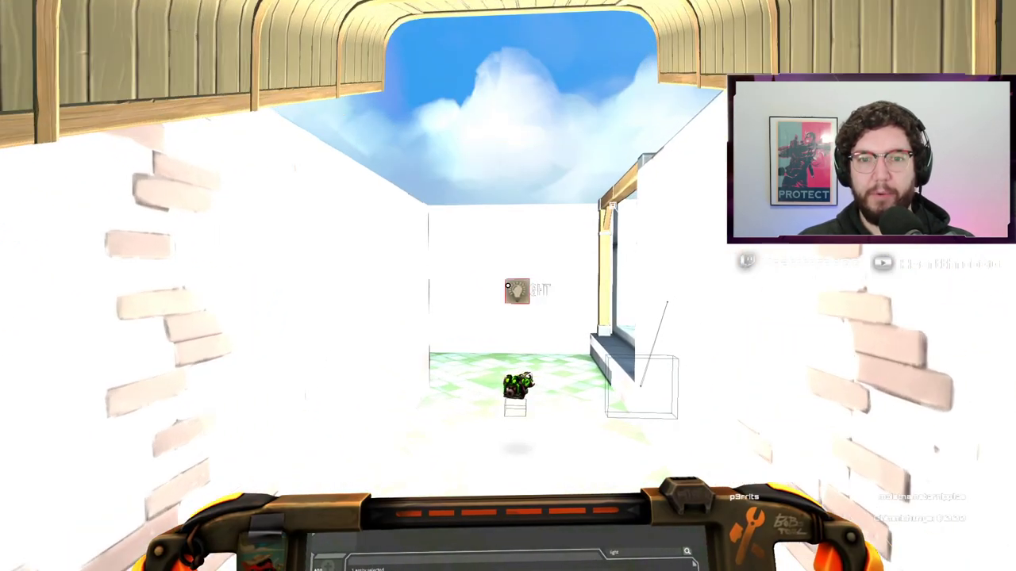
key(s)
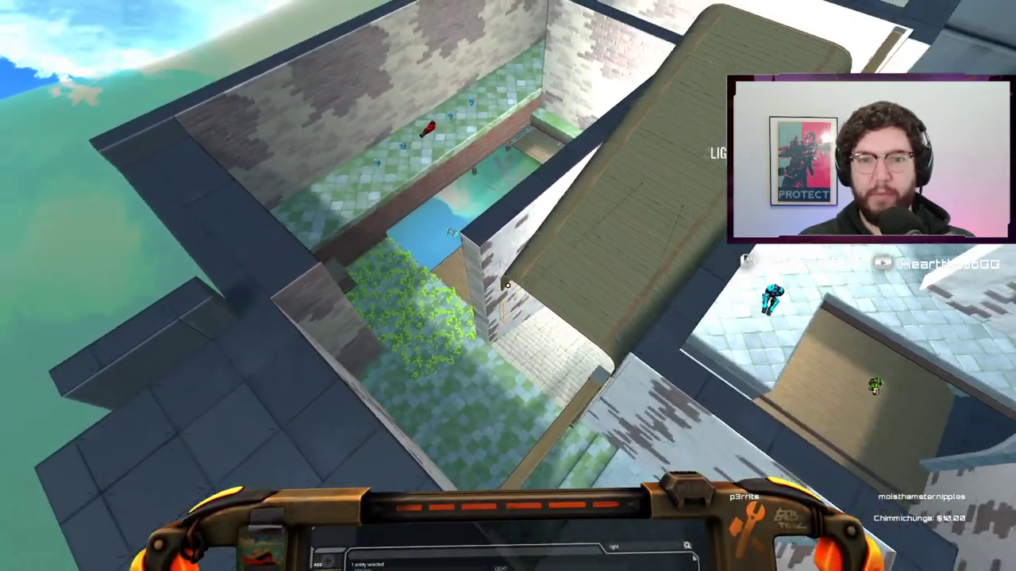
key(w)
key(Tab)
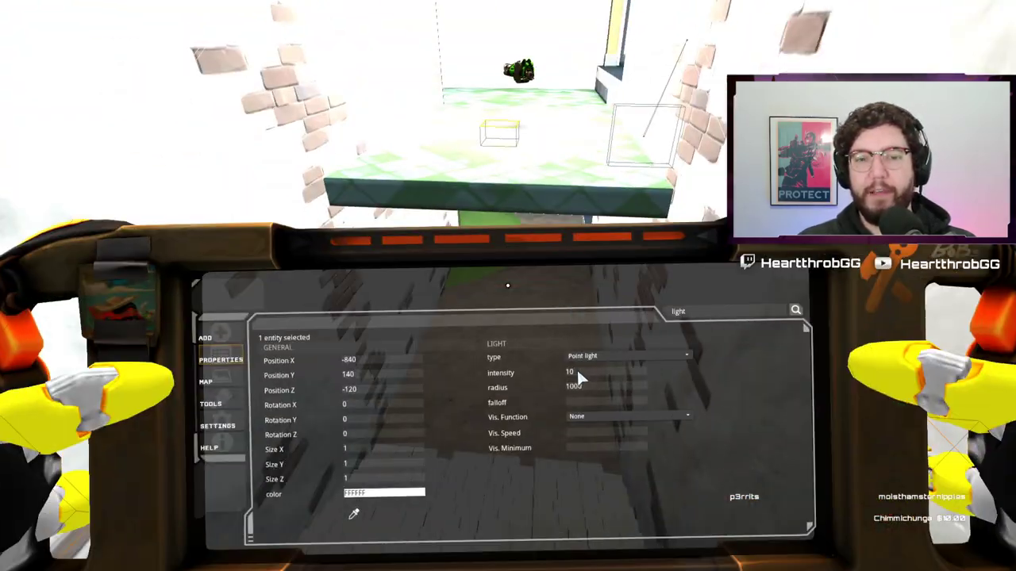
text(1)
key(Return)
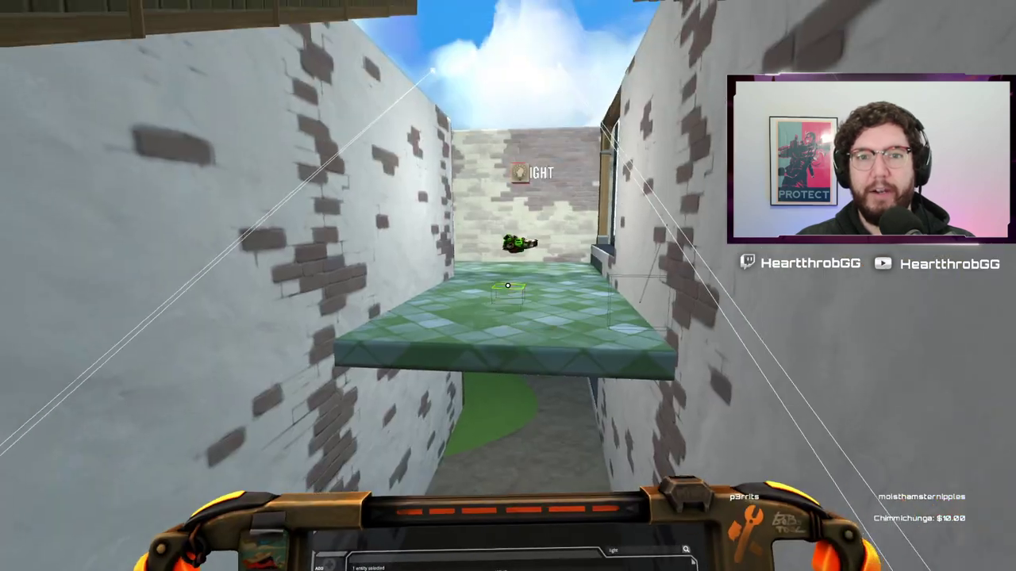
Move the light back beneath the walkway to Position Y -140 and Z 40, and set its intensity to 2.
key(w)
key(s)
key(w)
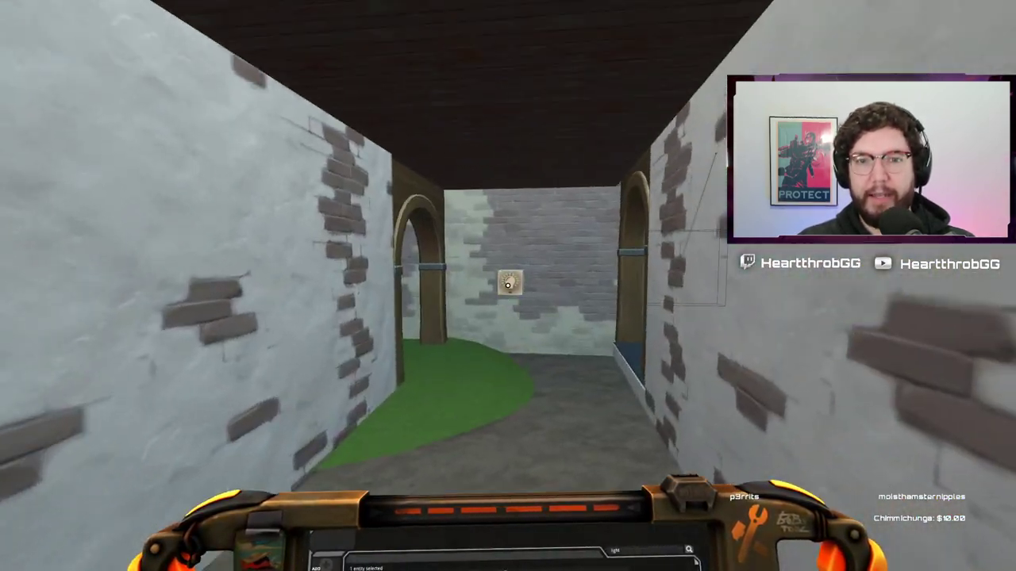
click(508, 285)
key(w)
key(s)
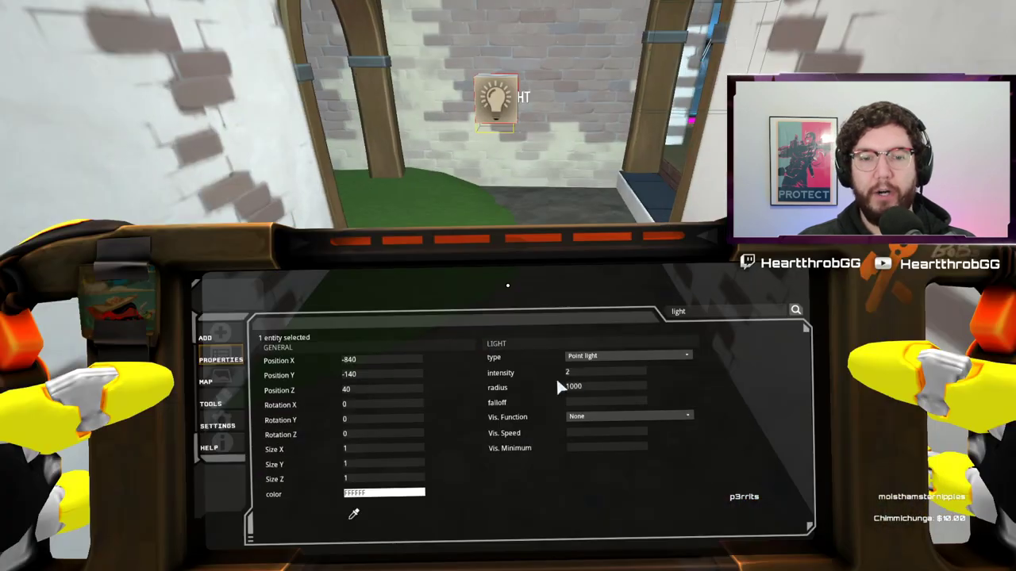
Set the light's intensity to 10 and its radius to 10.
key(BackSpace)
text(10)
key(Return)
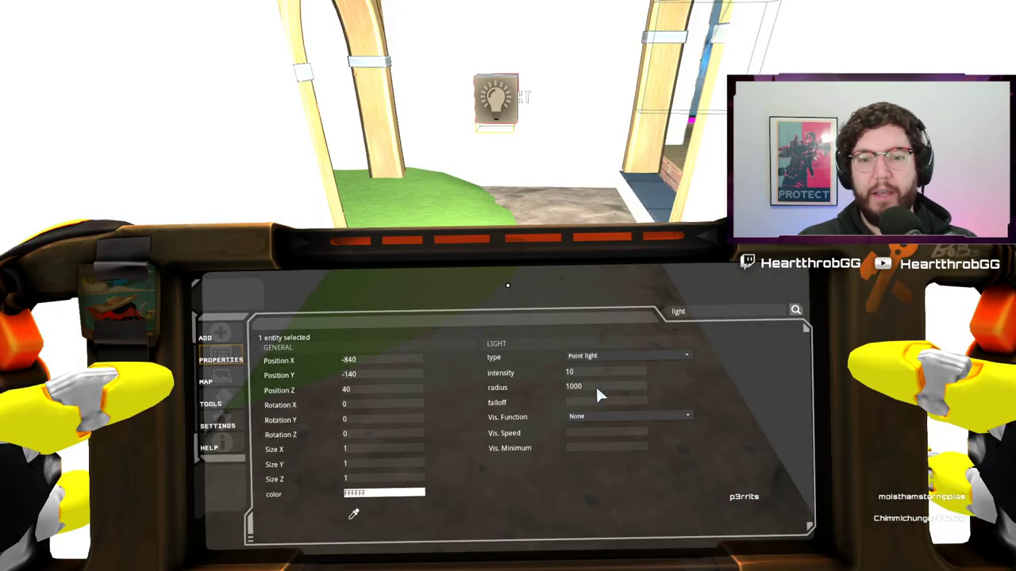
click(598, 388)
text(10)
key(Return)
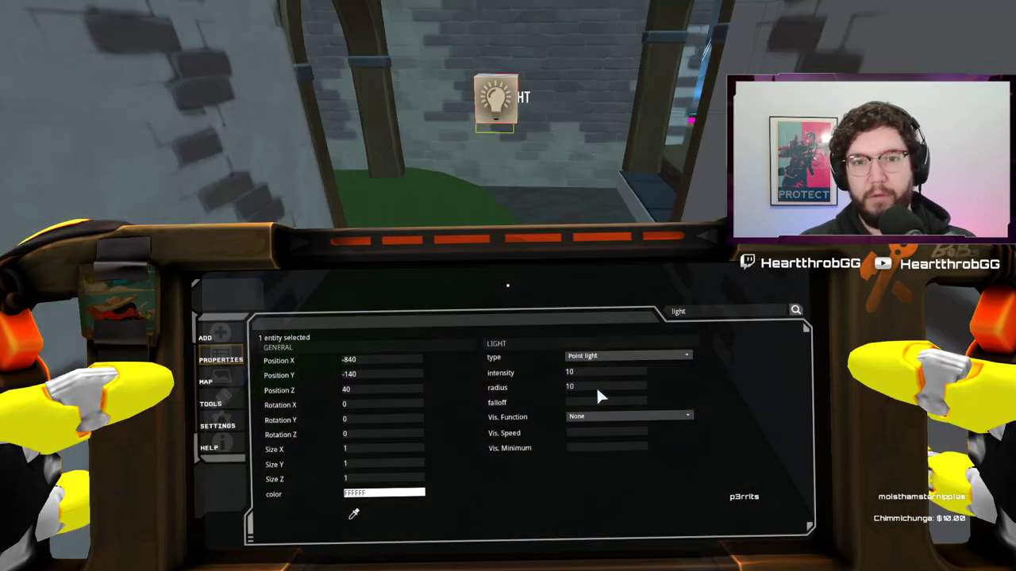
View the light's effect from back in the passage and set its color to red, FF0000.
key(Tab)
key(w)
drag(508, 285, 508, 286)
key(s)
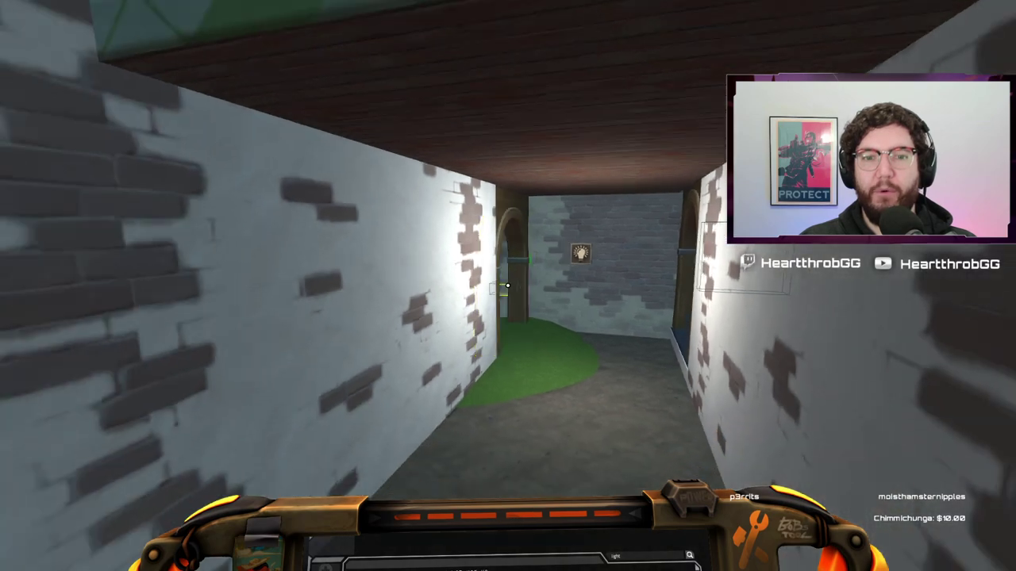
key(w)
right_click(508, 285)
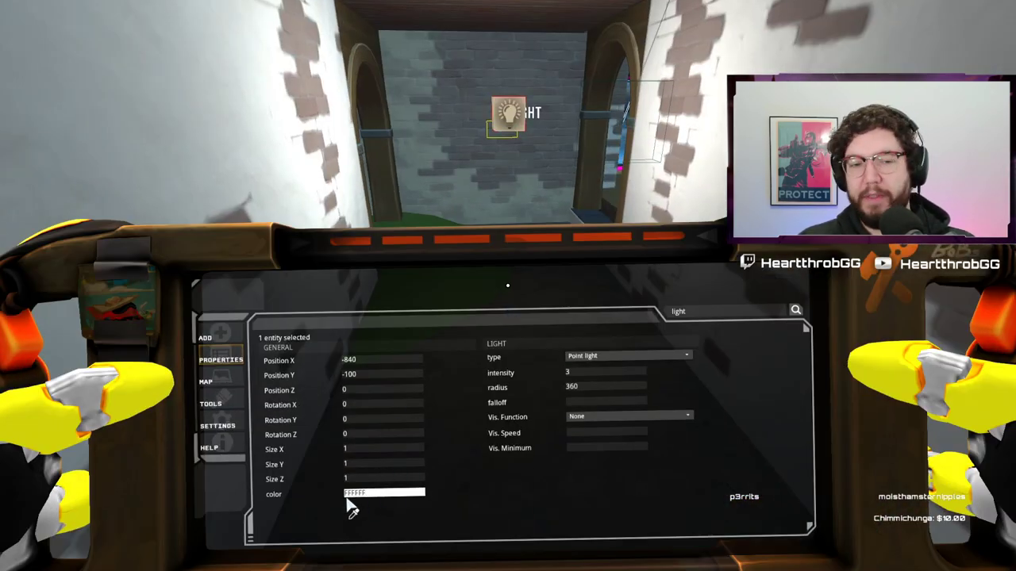
drag(307, 385, 307, 385)
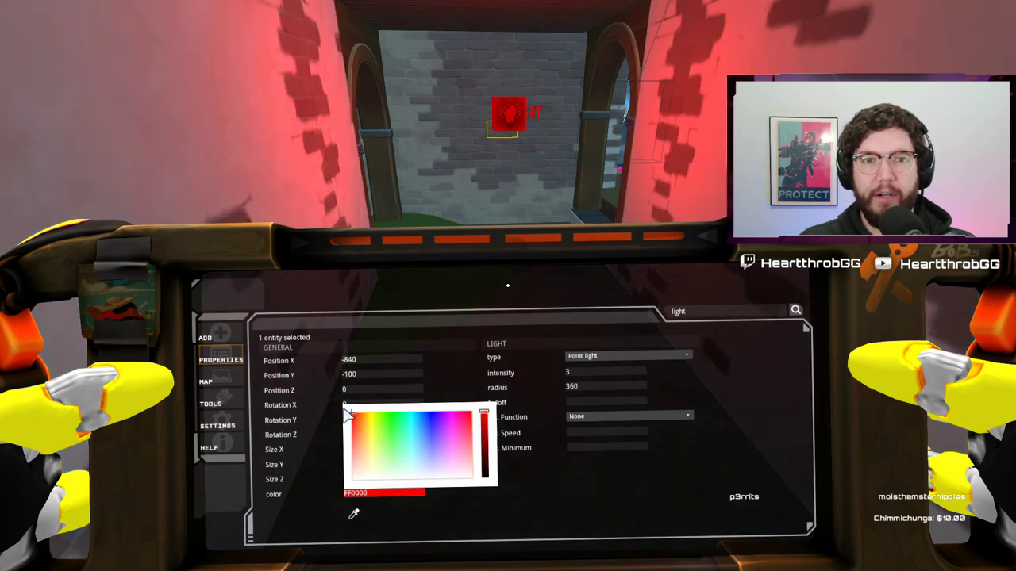
right_click(374, 423)
View the red glow in the passage, reselect the light, and change its type to Spotlight.
key(s)
click(508, 286)
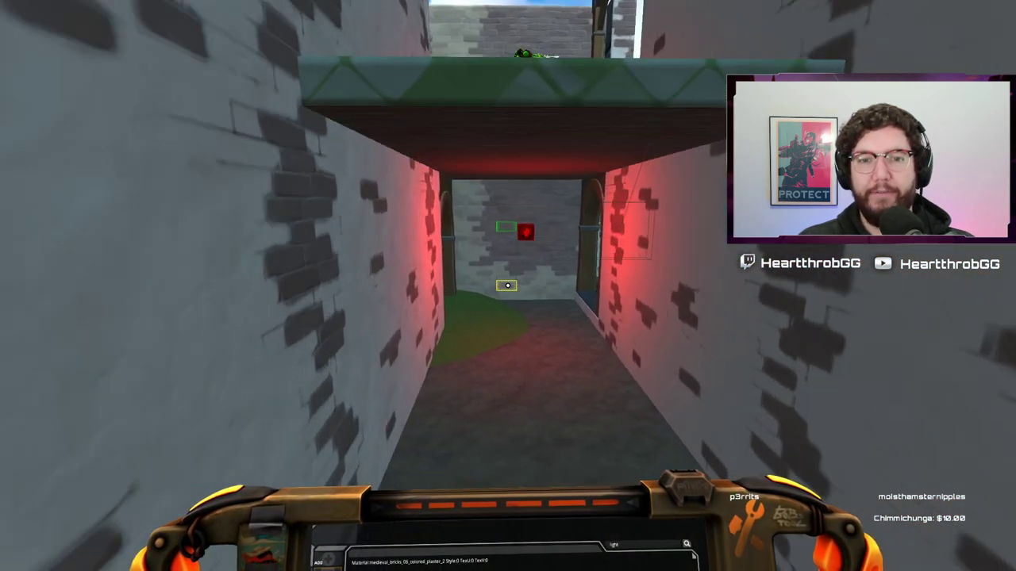
key(w)
click(508, 286)
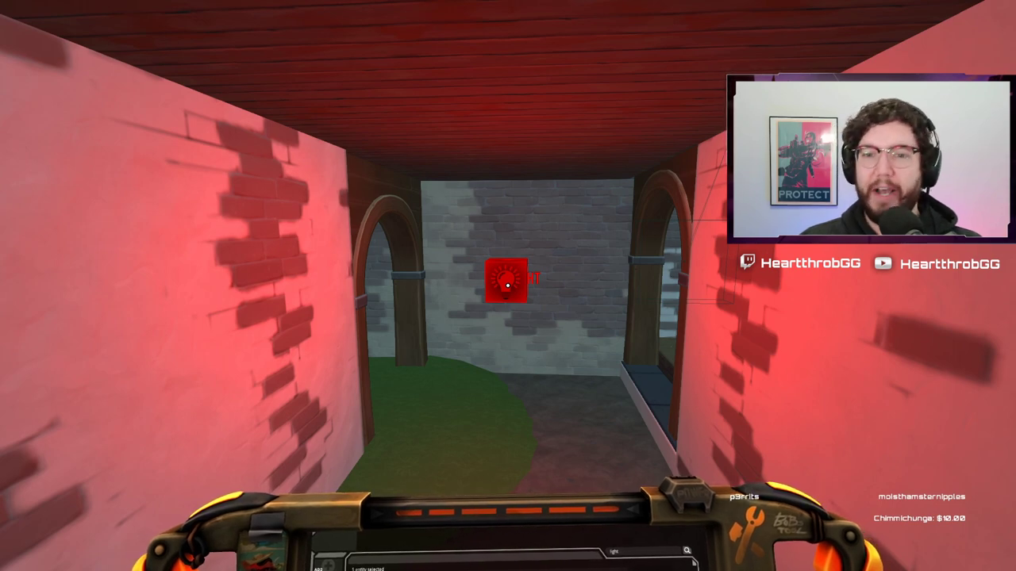
right_click(507, 286)
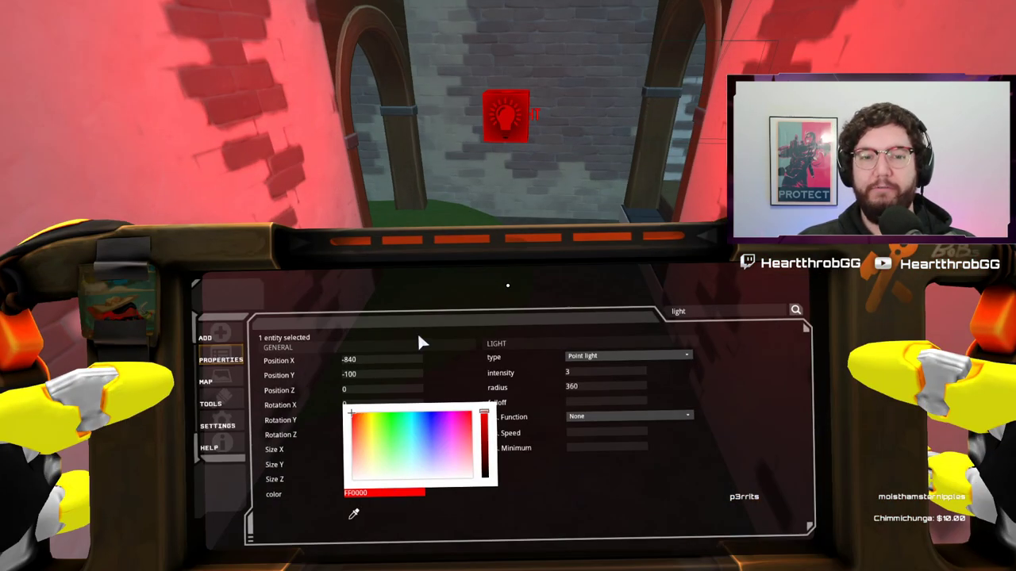
mouse_move(367, 438)
mouse_down()
mouse_move(374, 453)
mouse_move(346, 430)
mouse_up()
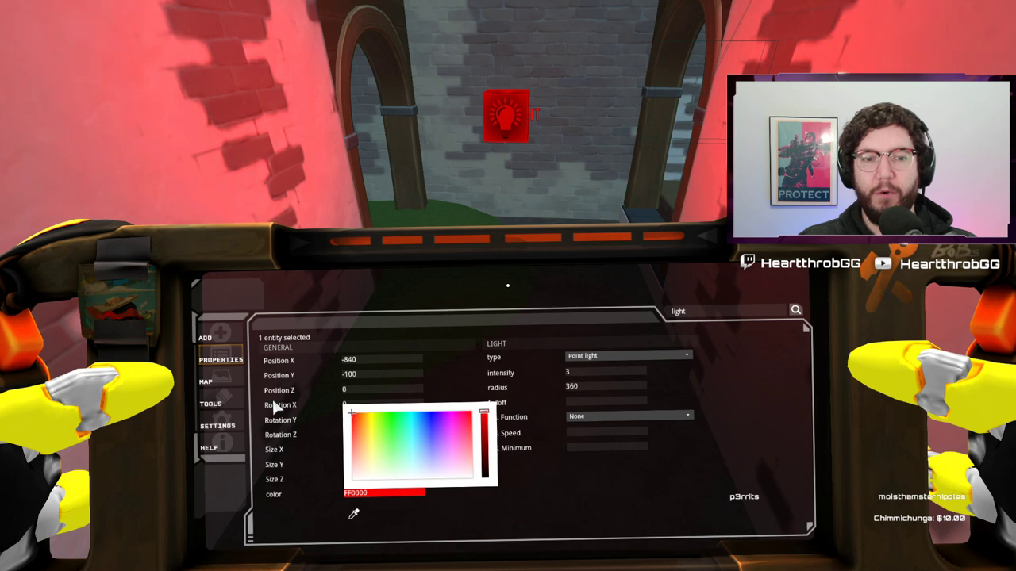
click(590, 494)
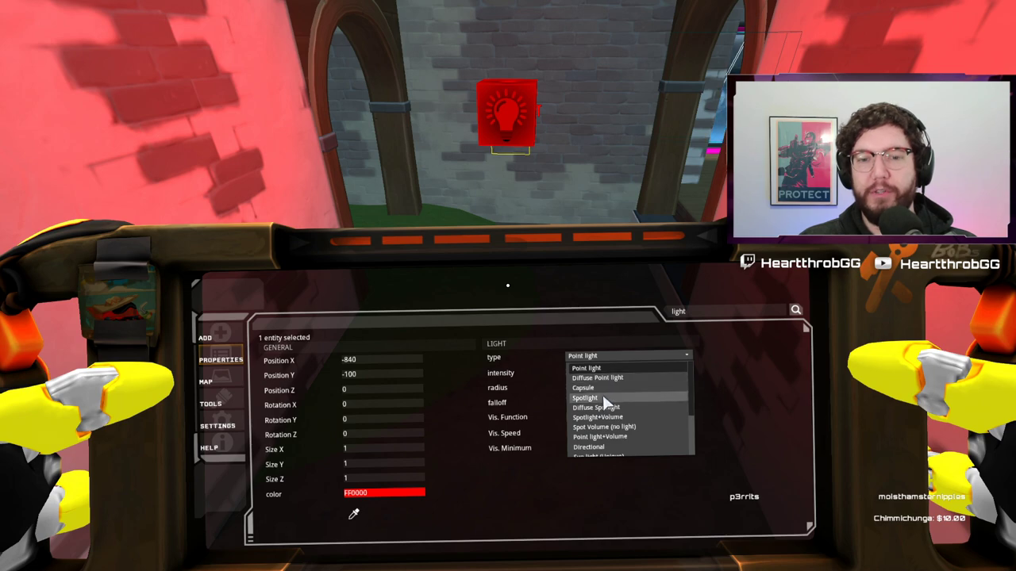
click(598, 396)
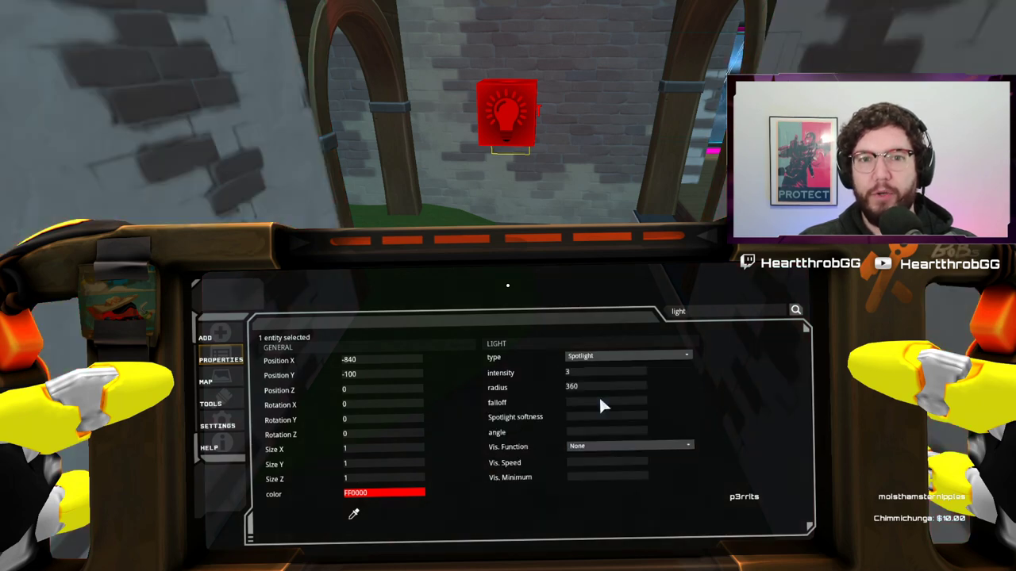
Examine the spotlight's direction line and its lit area on the passage ceiling and walls from several angles.
key(d)
key(s)
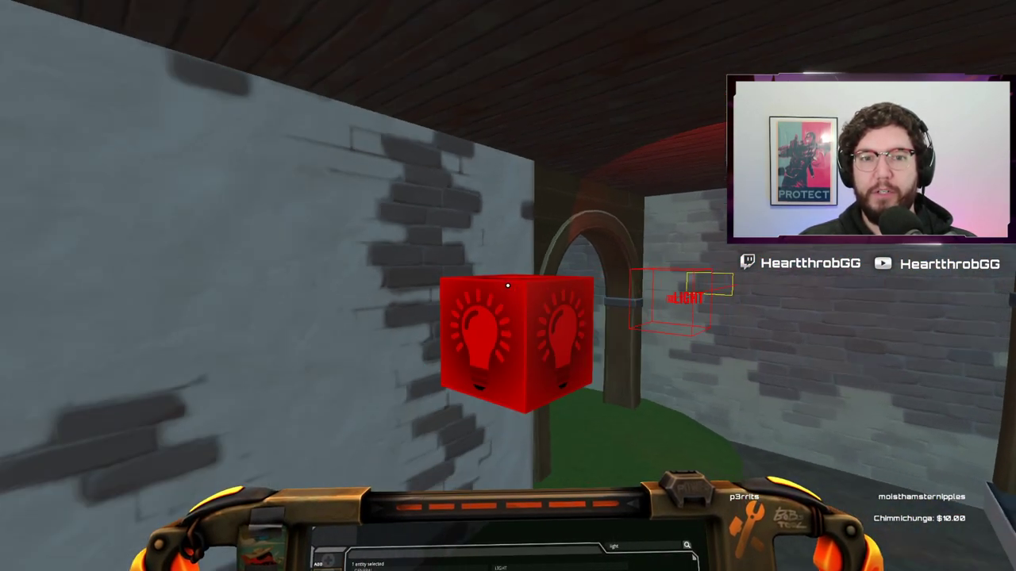
key(w)
key(d)
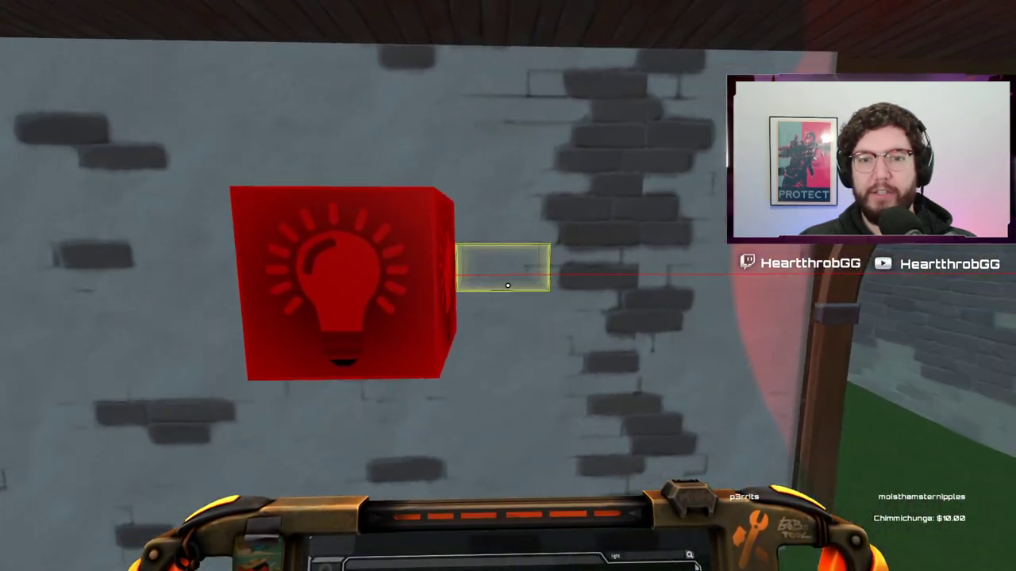
key(w)
key(s)
key(d)
key(d)
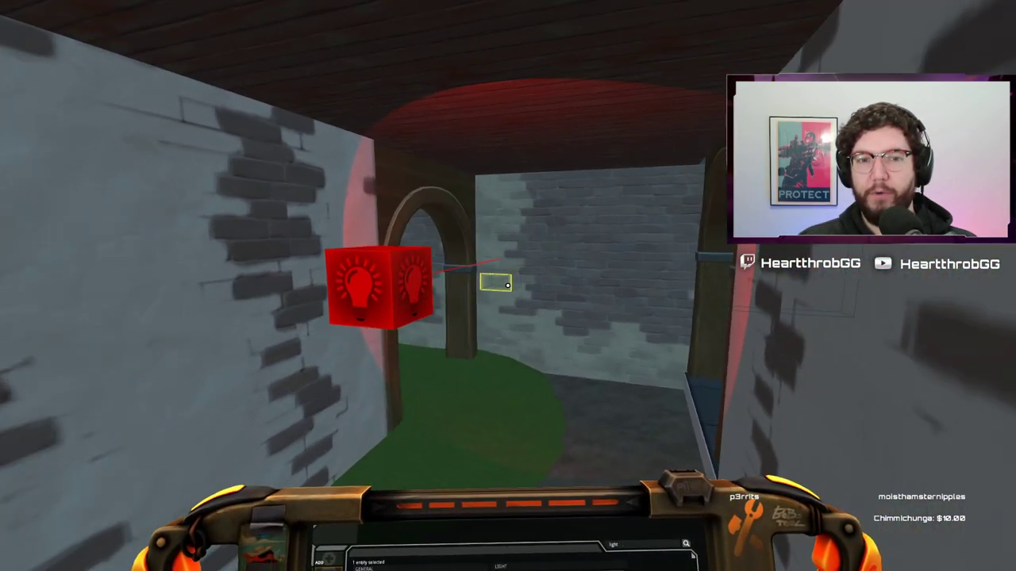
key(s)
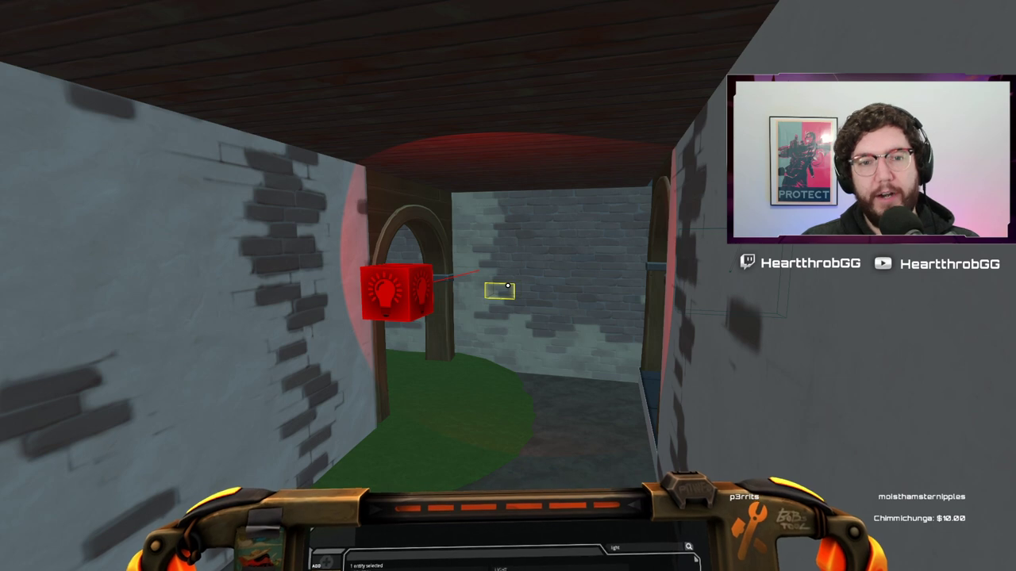
Rotate the spotlight to Rotation Y -90 so that it shines on the plastered side wall of the passage.
key(r)
key(Left)
key(Right)
key(Right)
key(Right)
key(Left)
drag(507, 286, 508, 286)
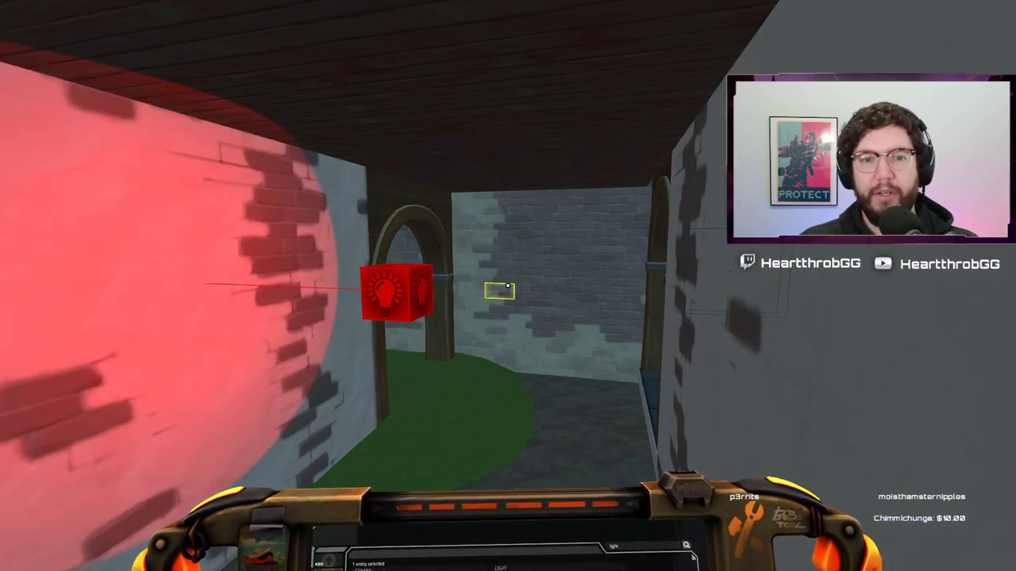
Deselect and reselect the spotlight, clear its radius, and restore the radius to 360.
click(508, 286)
key(s)
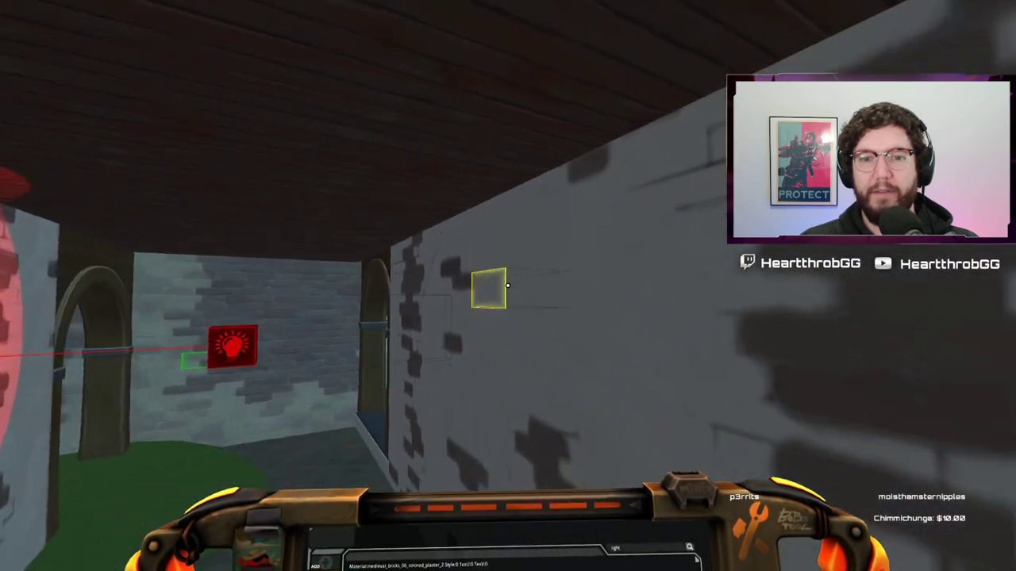
key(Tab)
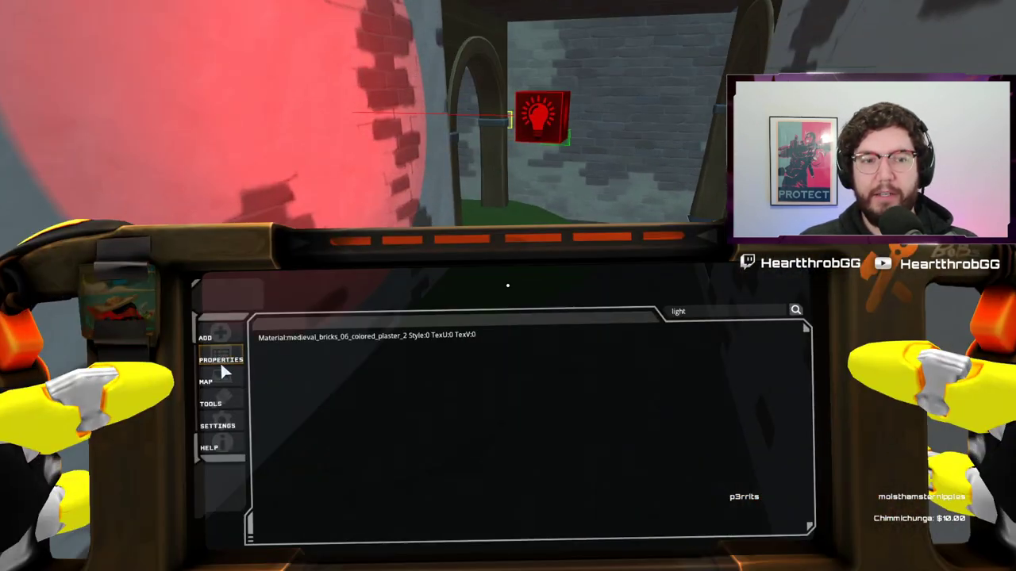
key(Tab)
click(507, 285)
key(Tab)
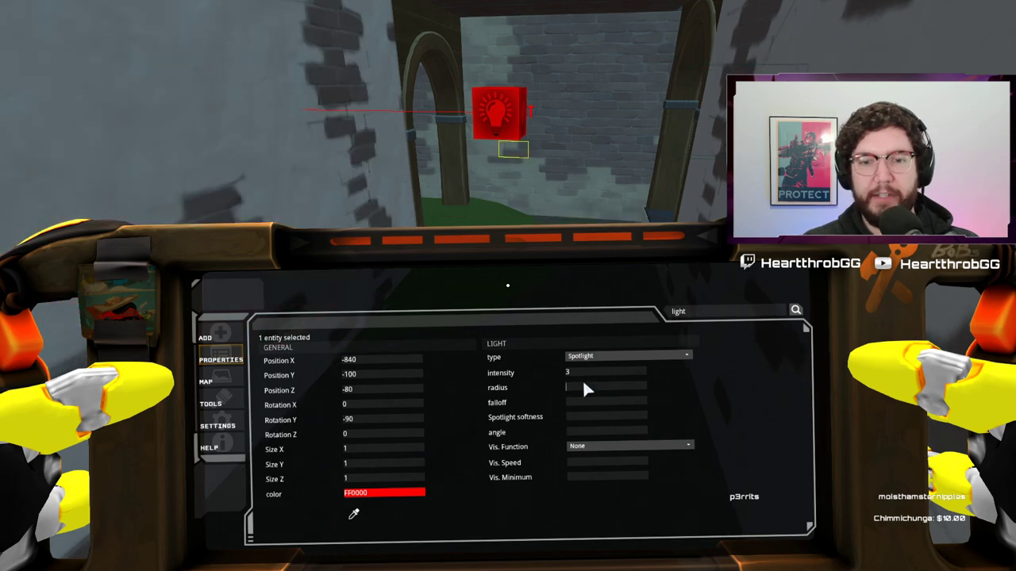
key(Return)
key(Tab)
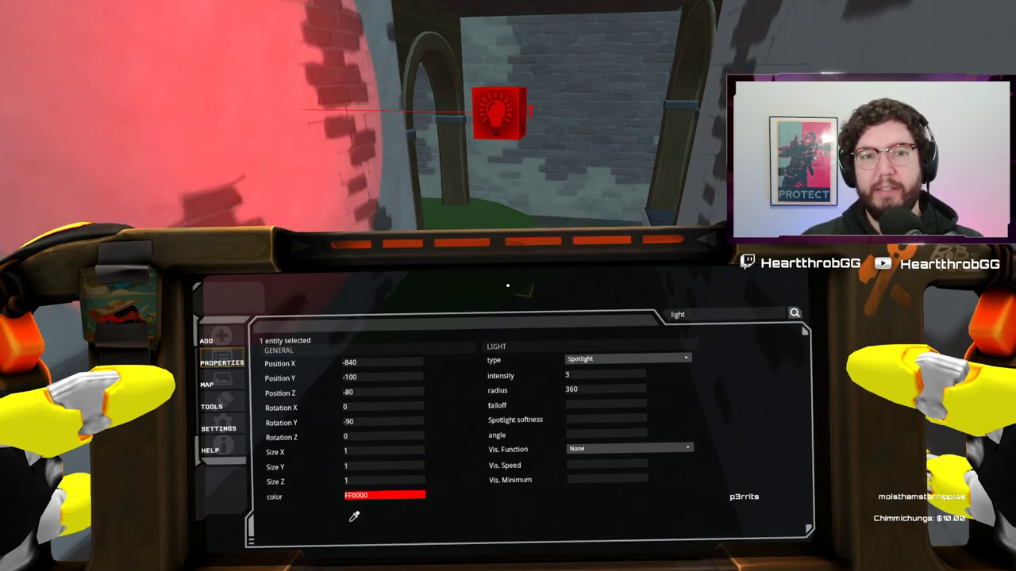
Inspect the spotlight's red circle on the side wall and ceiling from close up and from farther along the passage.
click(508, 286)
click(508, 285)
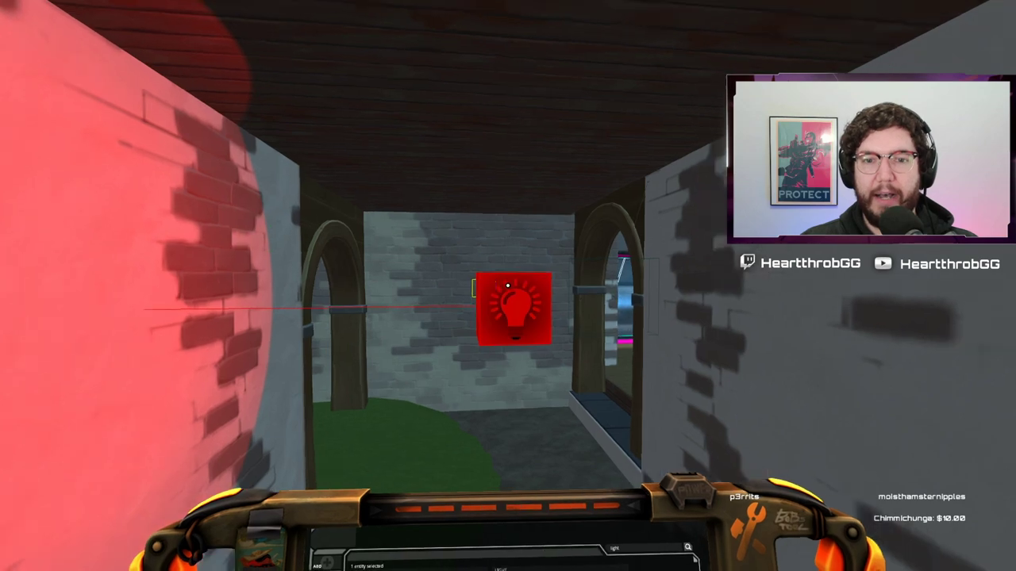
click(508, 285)
click(508, 285)
key(s)
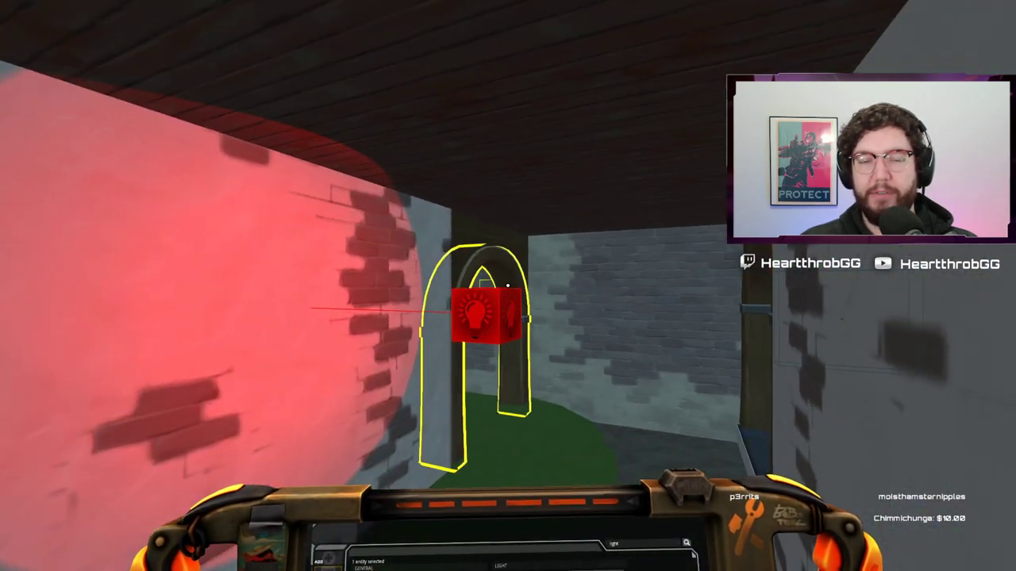
key(a)
key(d)
key(a)
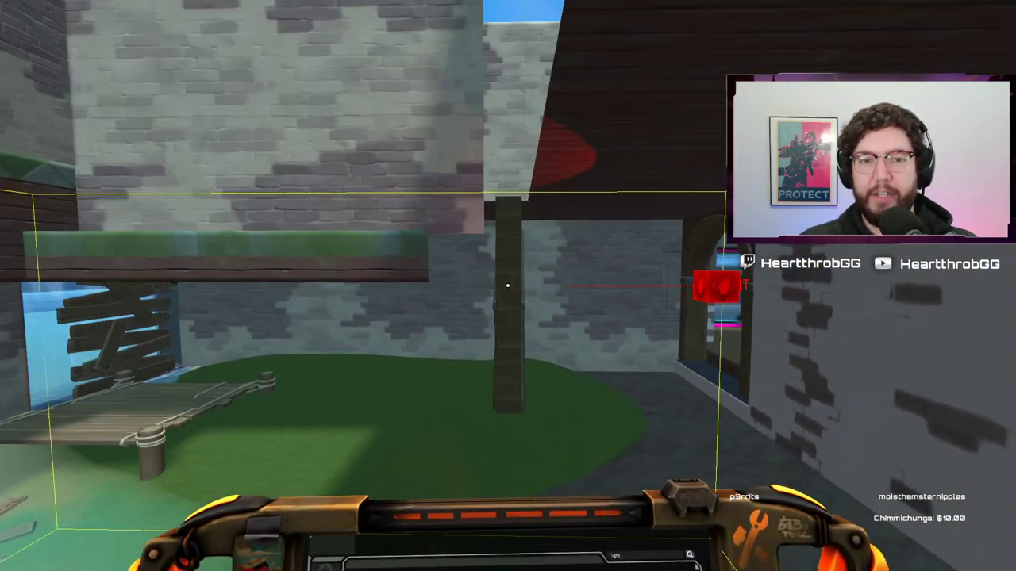
key(d)
key(s)
key(w)
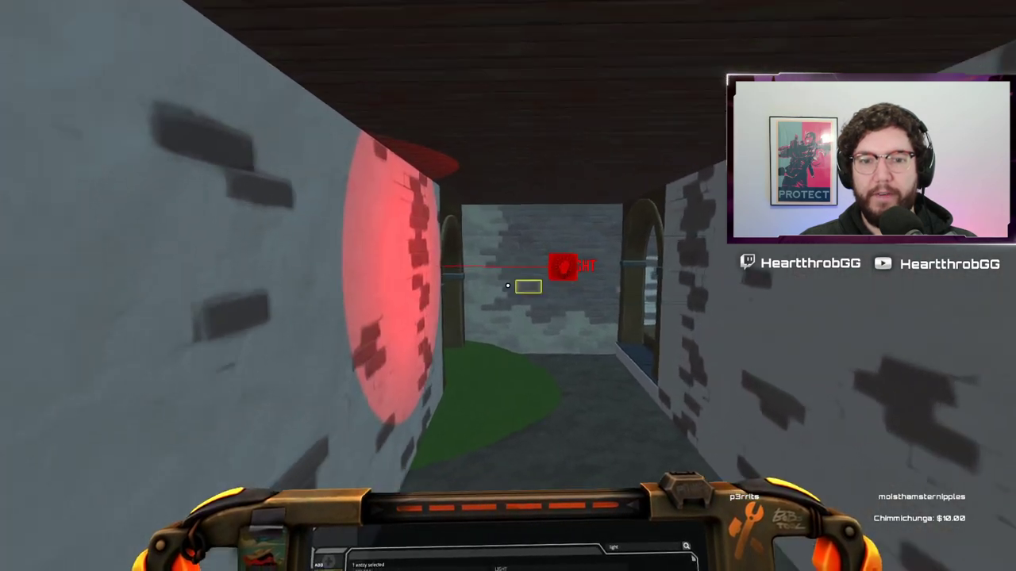
Examine the spotlight's beam around the passage end, checking how it falls on the ceiling, side walls and arch.
key(d)
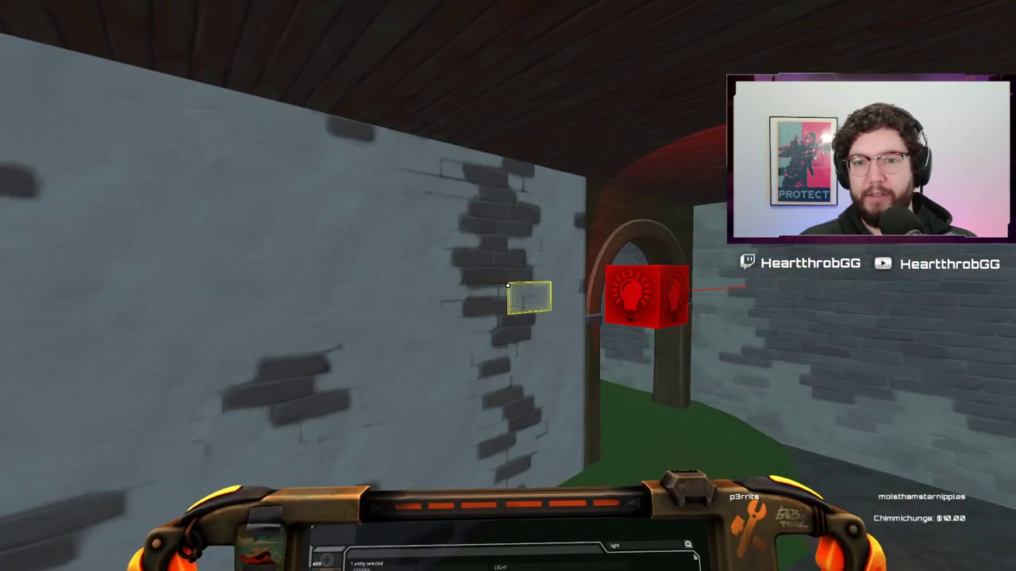
key(w)
key(d)
key(s)
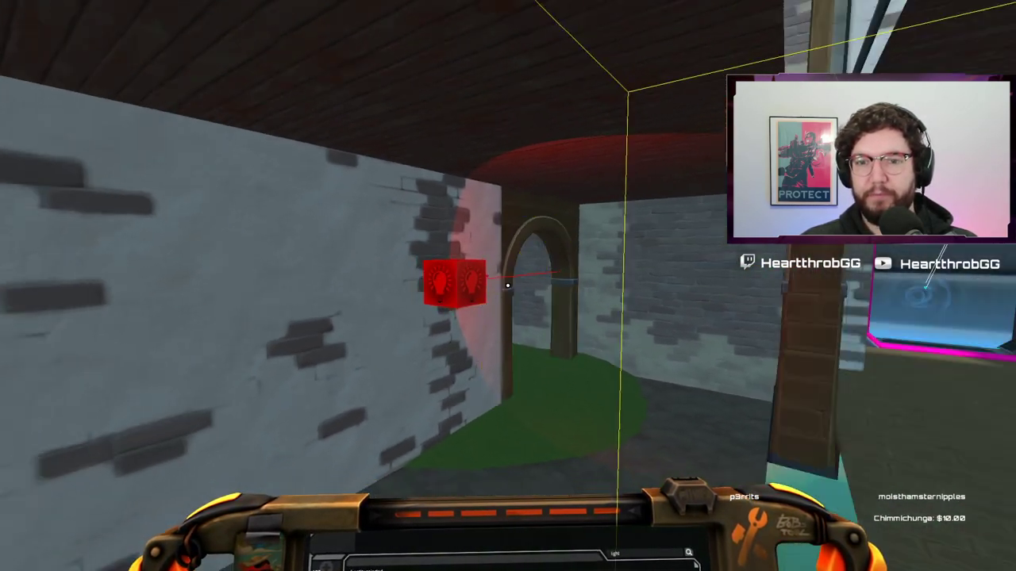
key(w)
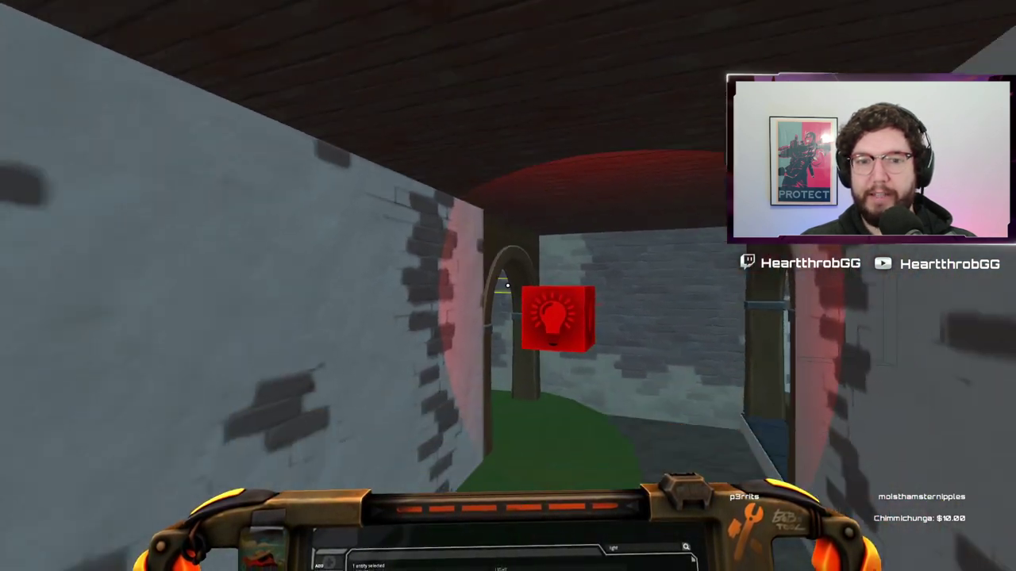
key(w)
key(d)
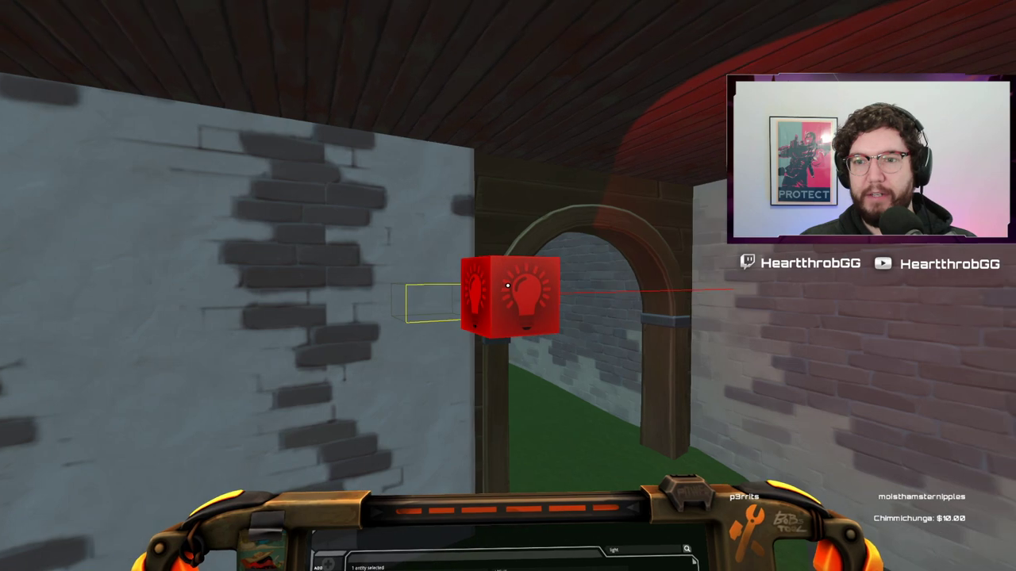
key(d)
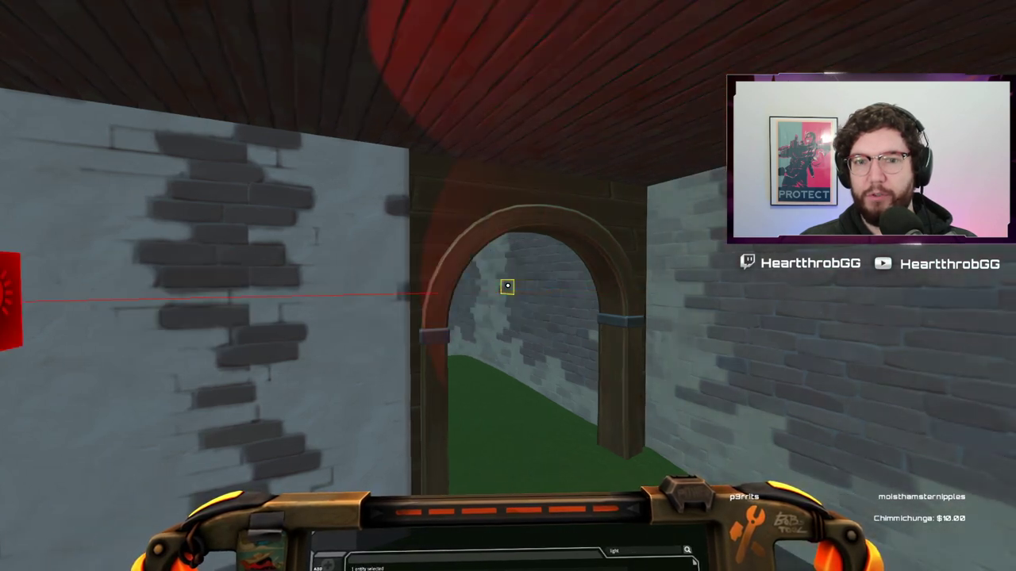
Fly over the walls to the uncolored light cubes beside the arch and remove the wall-top blocks hiding the embedded lights.
key(s)
key(w)
key(w)
key(space)
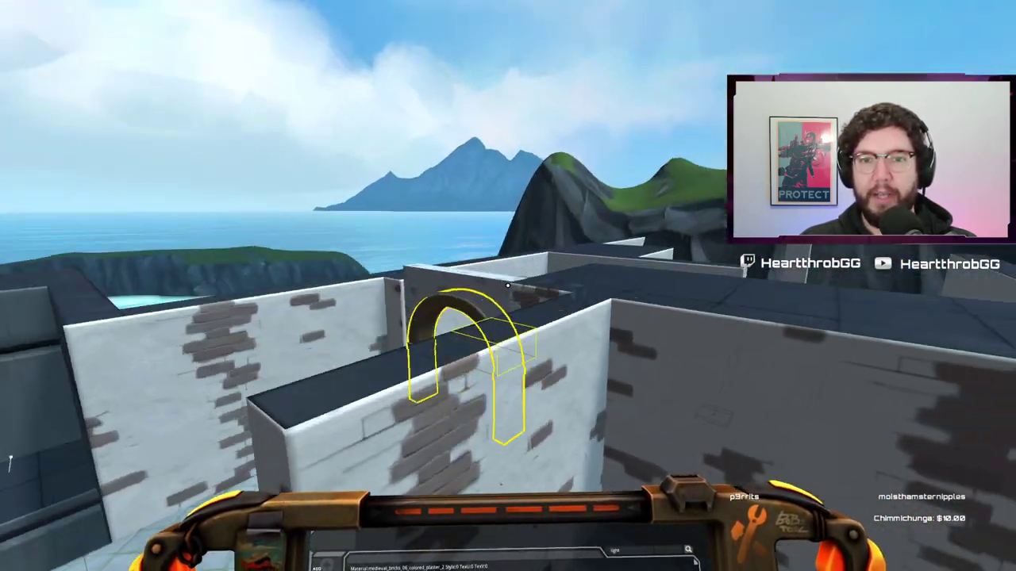
key(w)
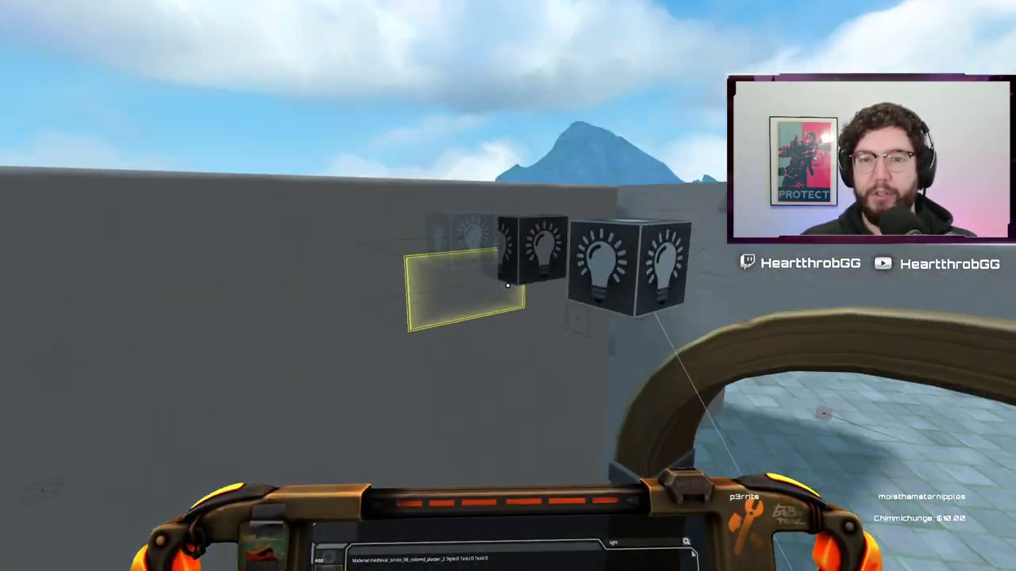
key(s)
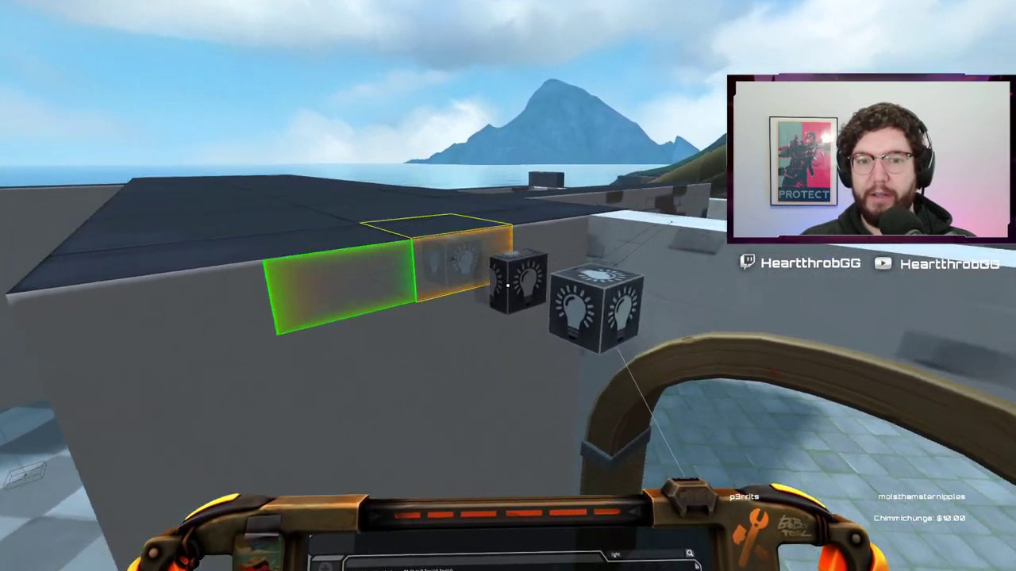
key(w)
key(d)
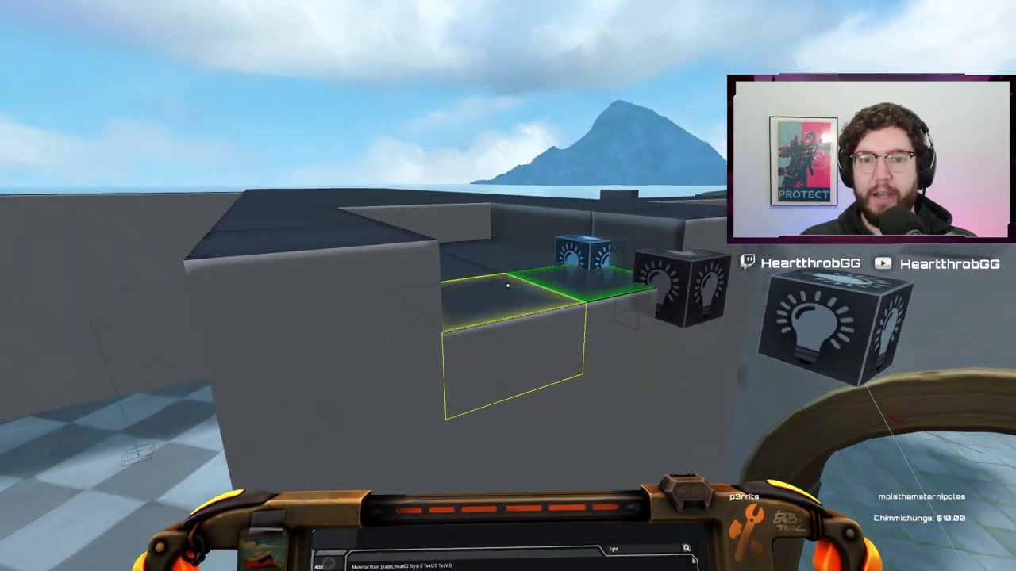
Remove more wall-top blocks beneath and around the row of light cubes to expose them fully.
key(s)
key(w)
click(508, 286)
drag(508, 286, 508, 286)
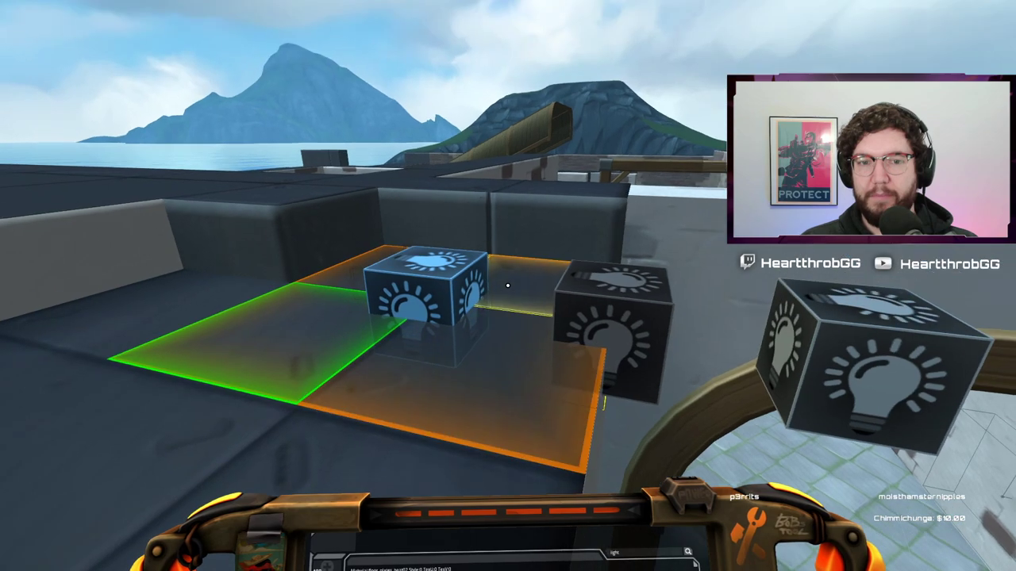
scroll(508, 286, down, 1)
key(s)
key(d)
click(508, 285)
scroll(508, 286, down, 1)
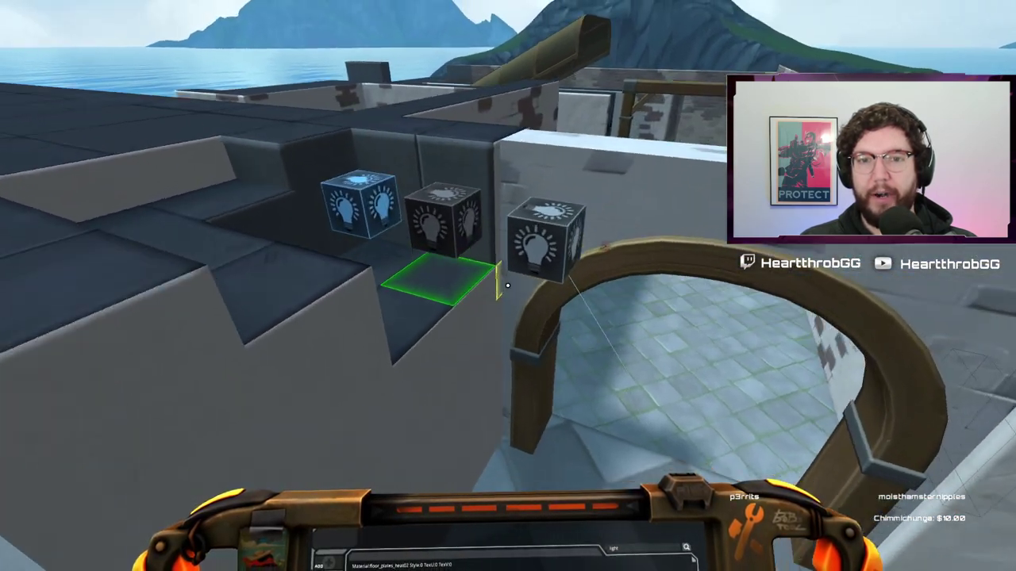
Select the sun light cube closest to the arch and open its properties.
key(w)
click(508, 286)
key(s)
key(w)
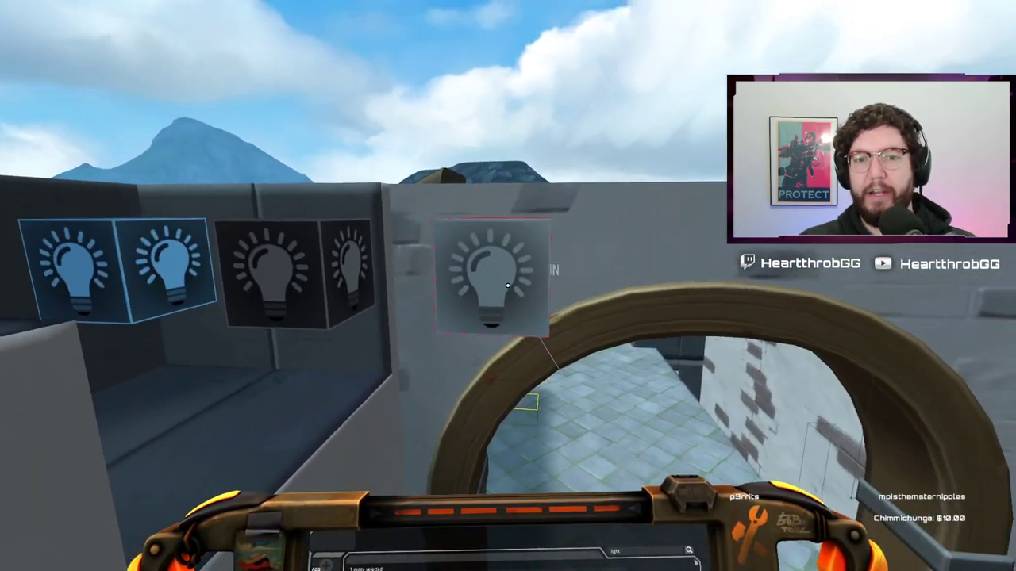
key(Tab)
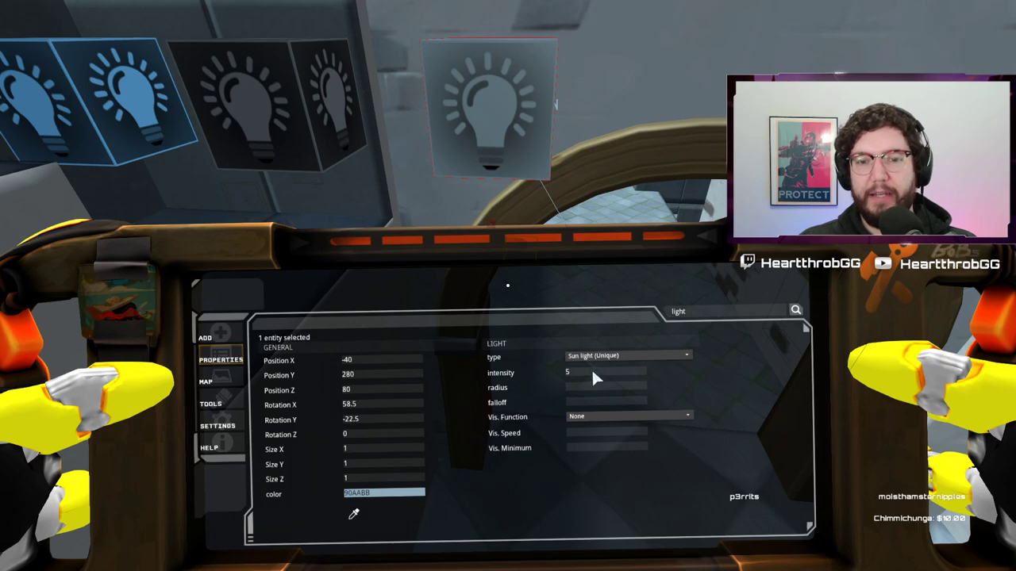
Set the sun light's intensity to 8 and check the brightness on the walls and checkered floor.
key(Tab)
key(s)
key(space)
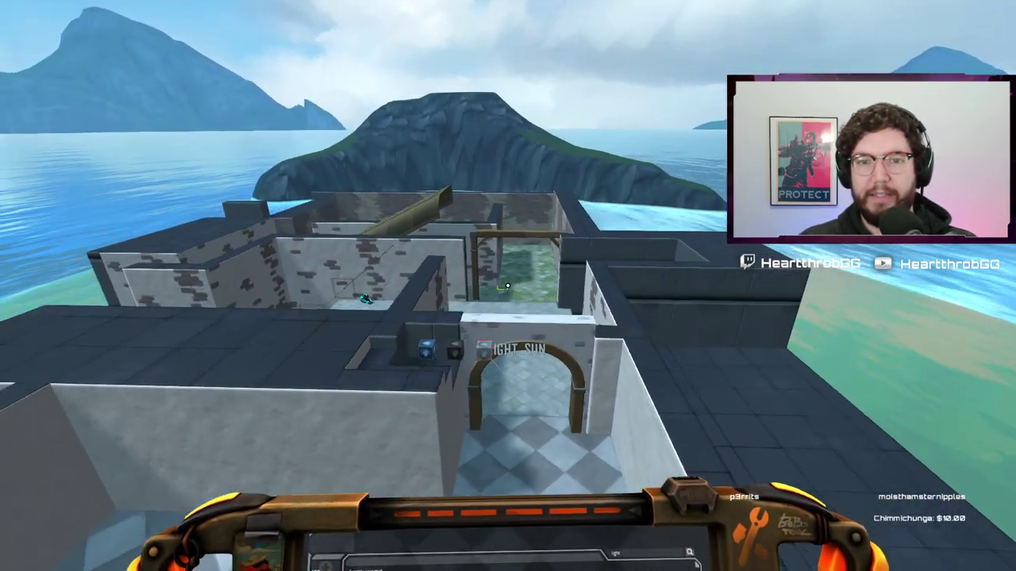
key(Tab)
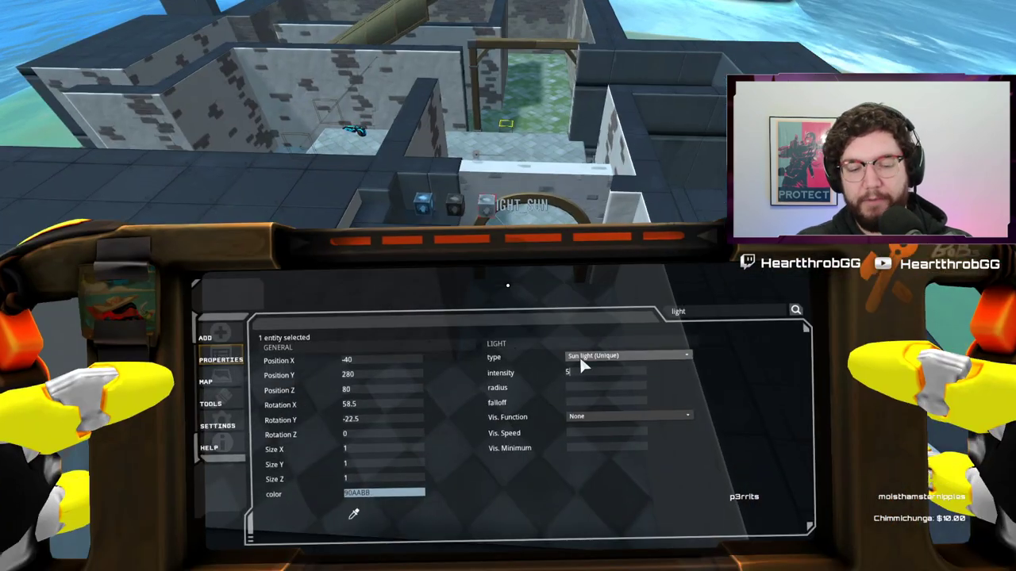
key(Return)
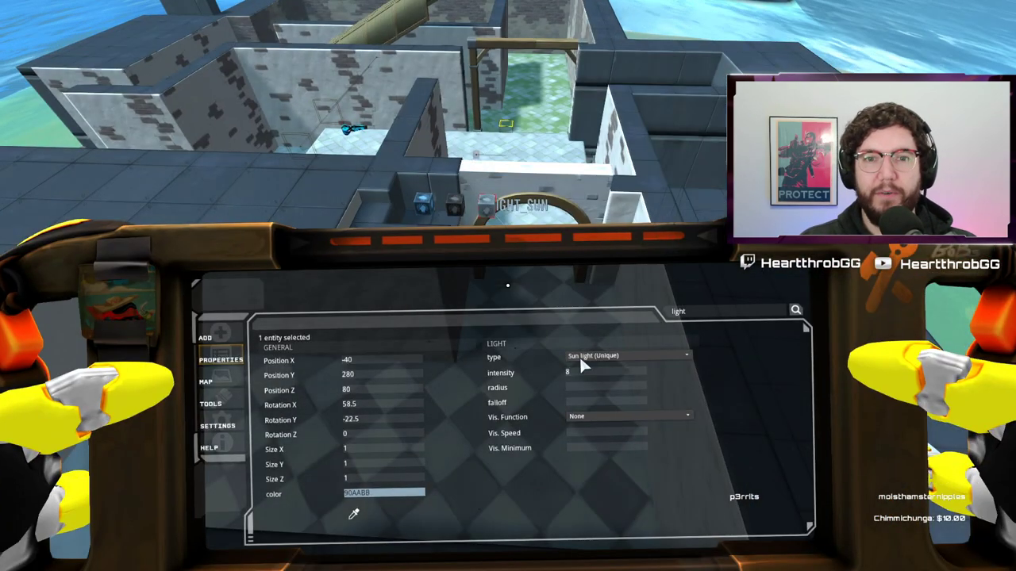
key(Tab)
key(w)
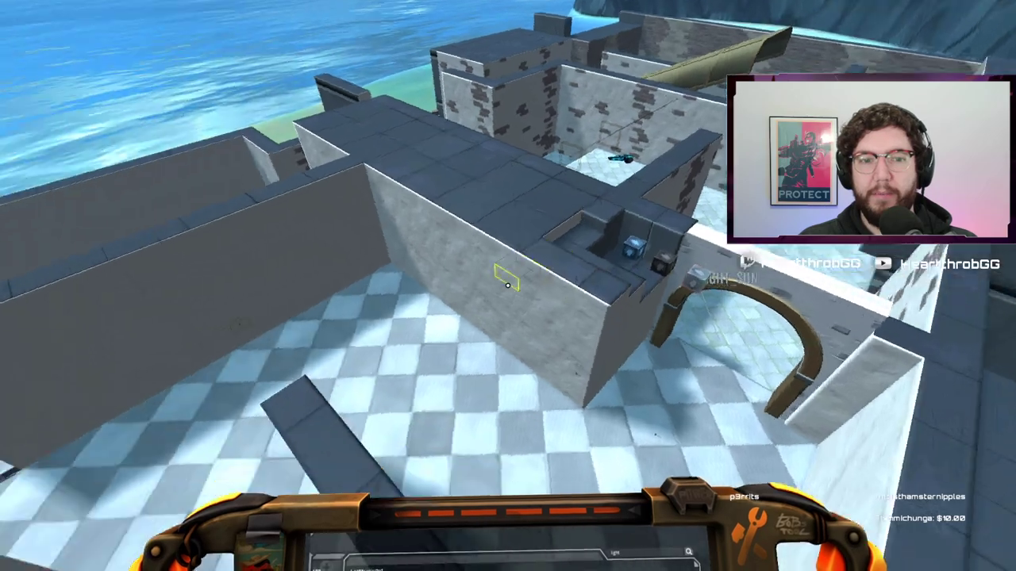
key(w)
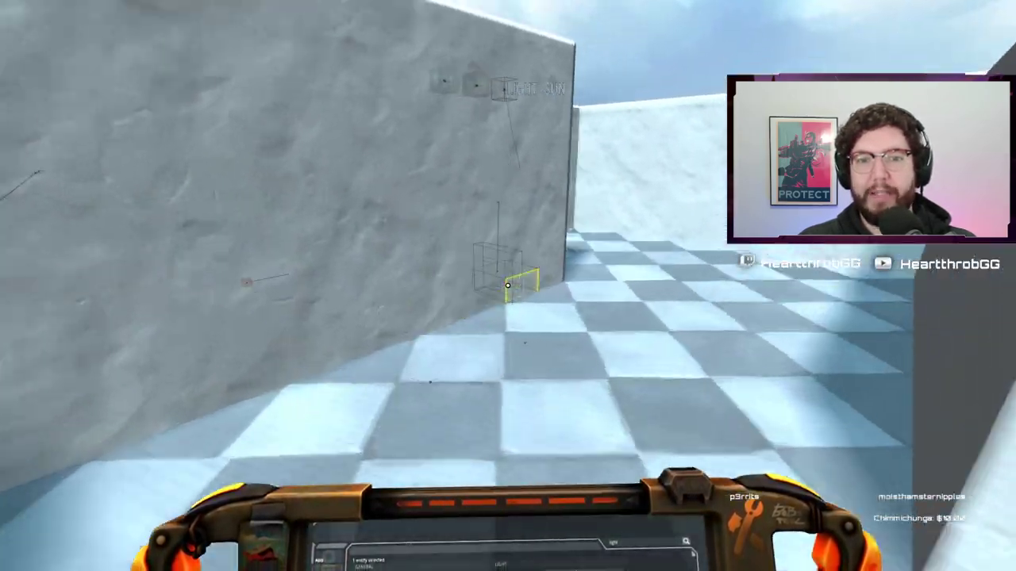
key(space)
key(space)
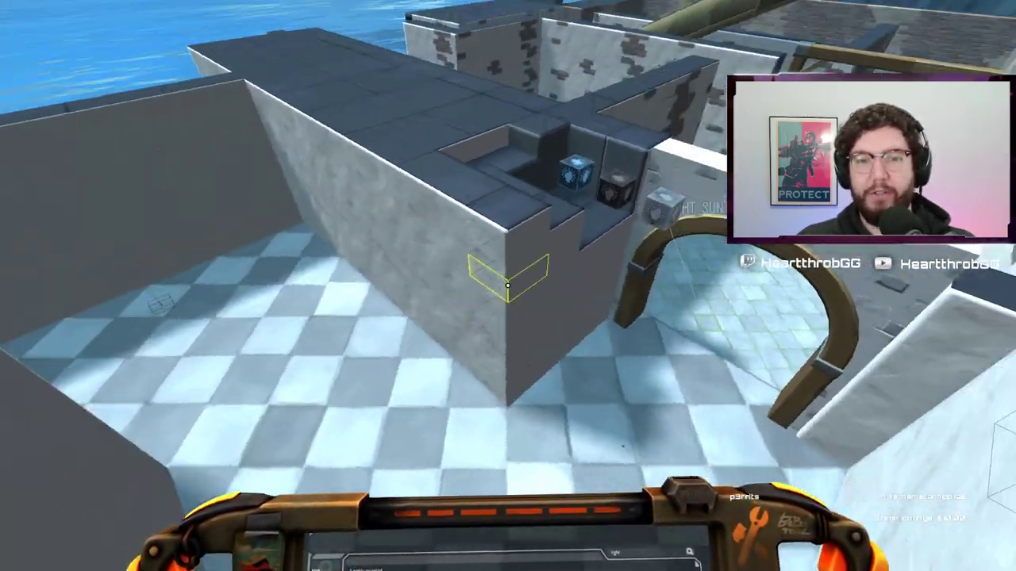
Try the sun light at intensity 10 around the arch and set its intensity back to 5.
key(Tab)
key(BackSpace)
text(10)
key(Return)
key(Tab)
key(w)
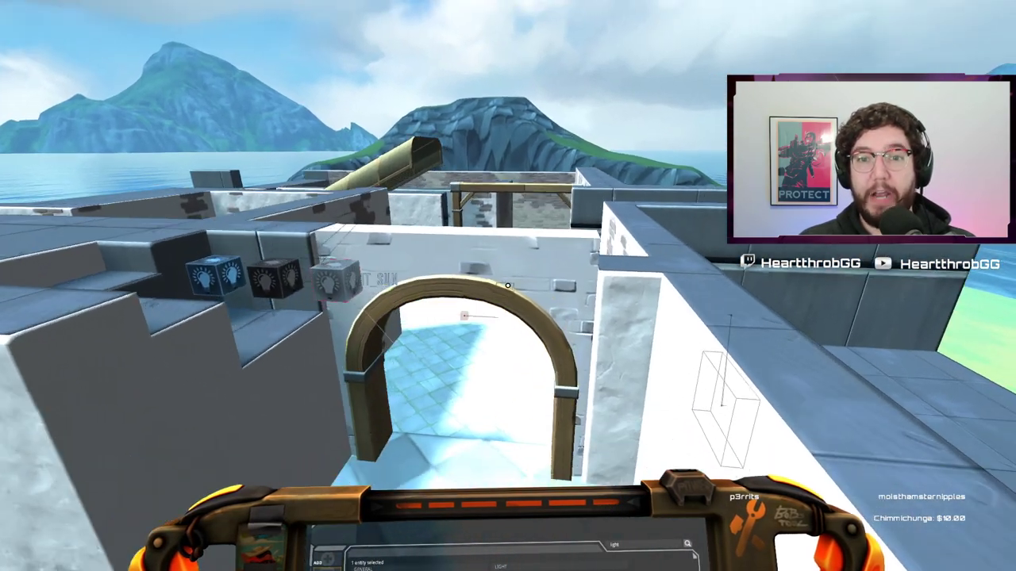
key(w)
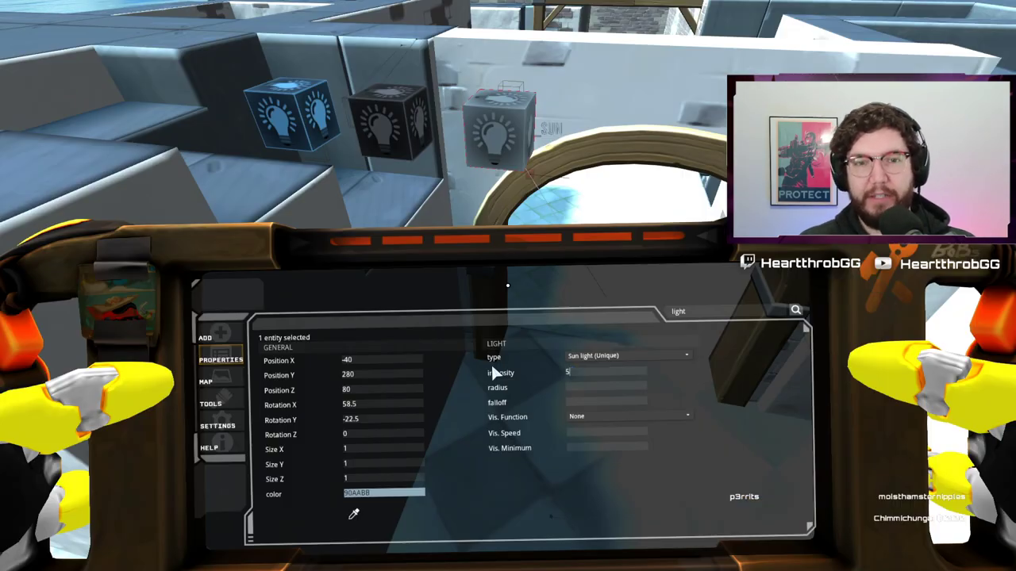
key(Tab)
Select the blue fog light cube and set its intensity to 1.
key(w)
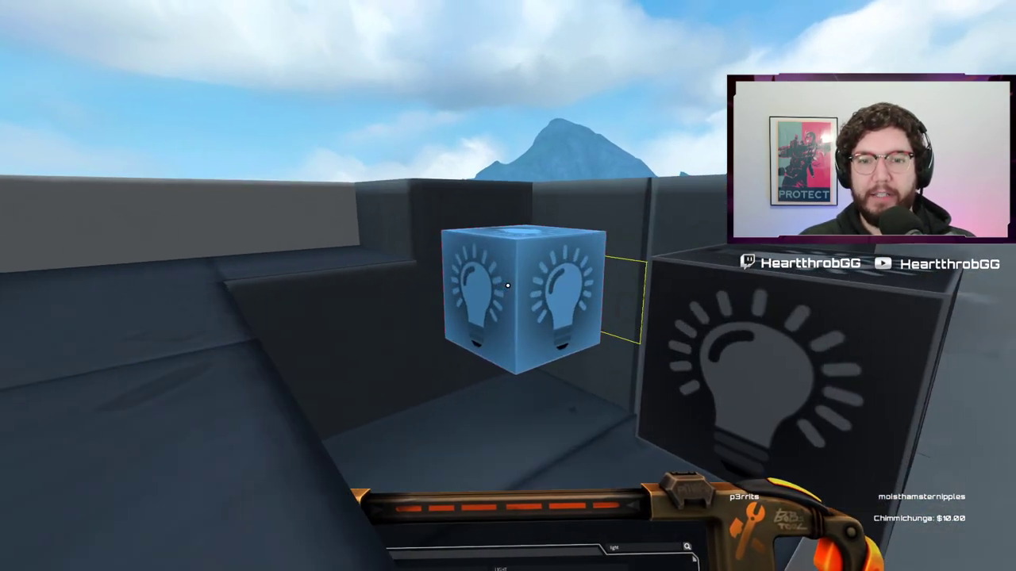
click(508, 285)
key(Tab)
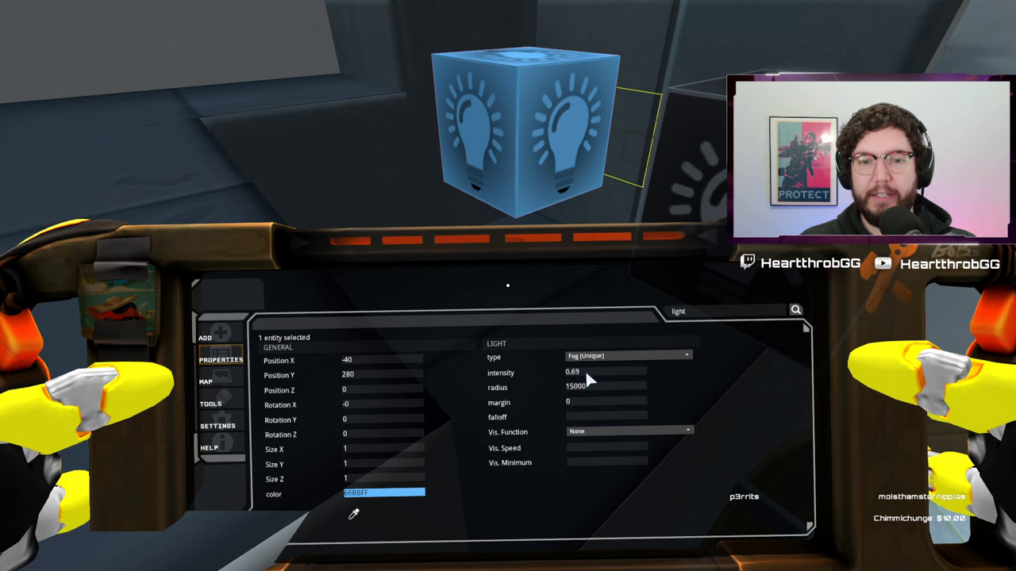
drag(586, 370, 544, 373)
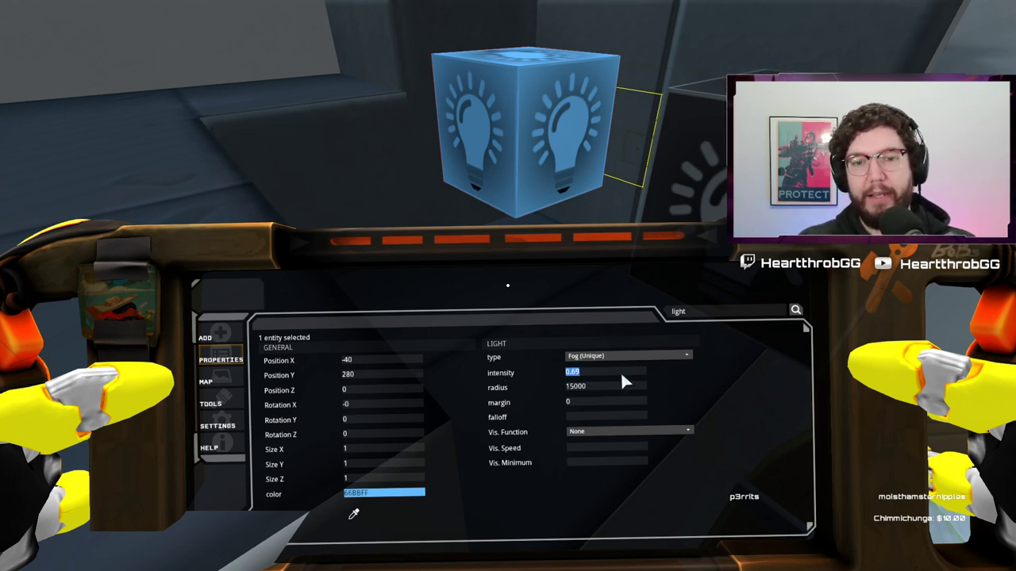
text(1)
key(Tab)
key(s)
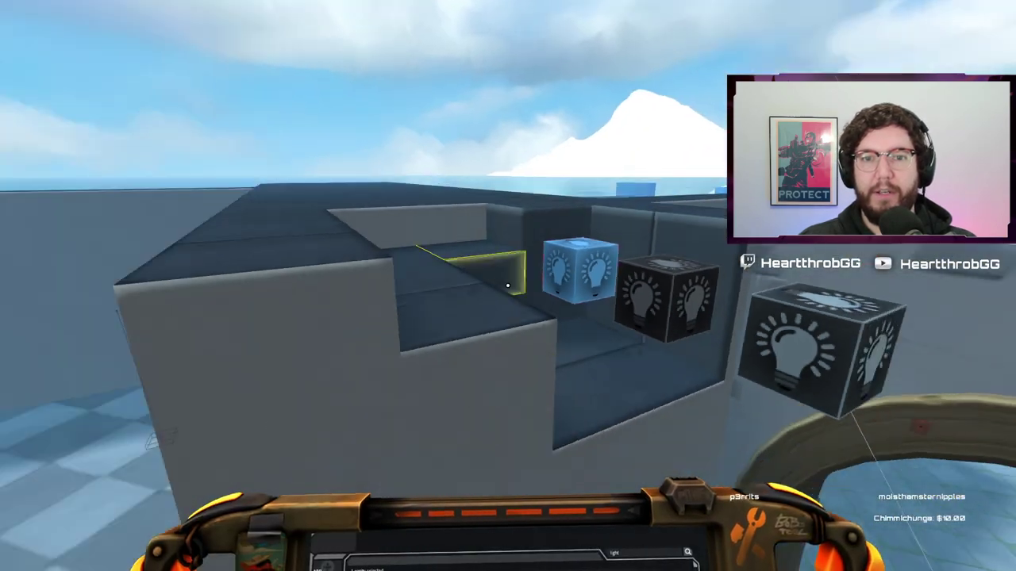
Fly over the map to examine how the fog covers the nearby walls, distant structures and mountains.
key(s)
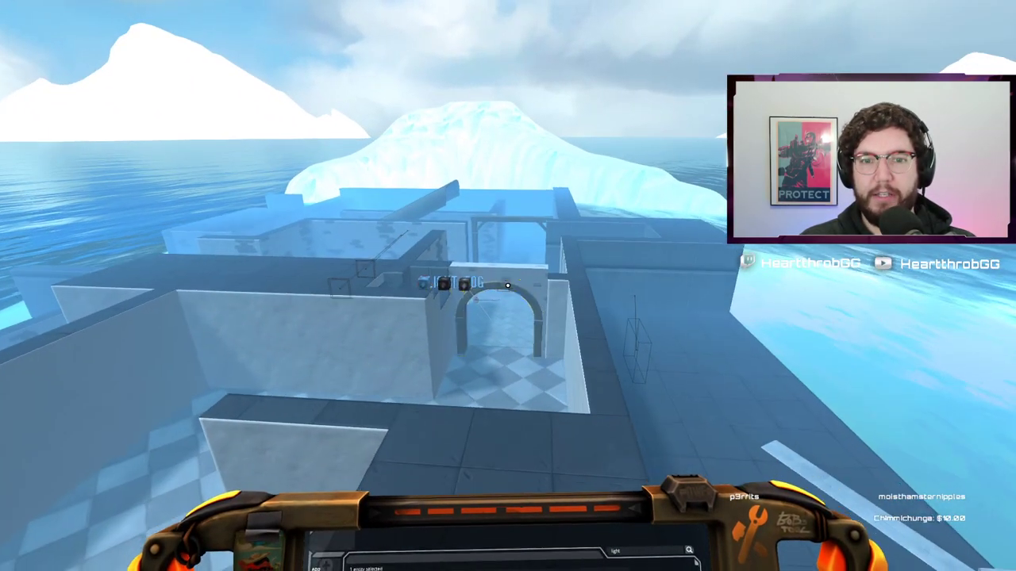
key(w)
key(Tab)
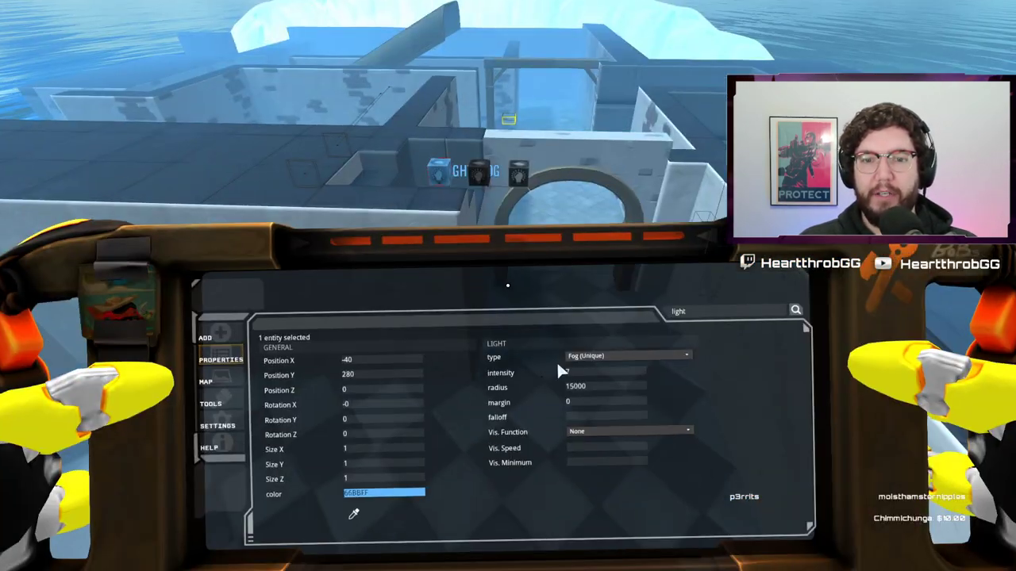
key(Tab)
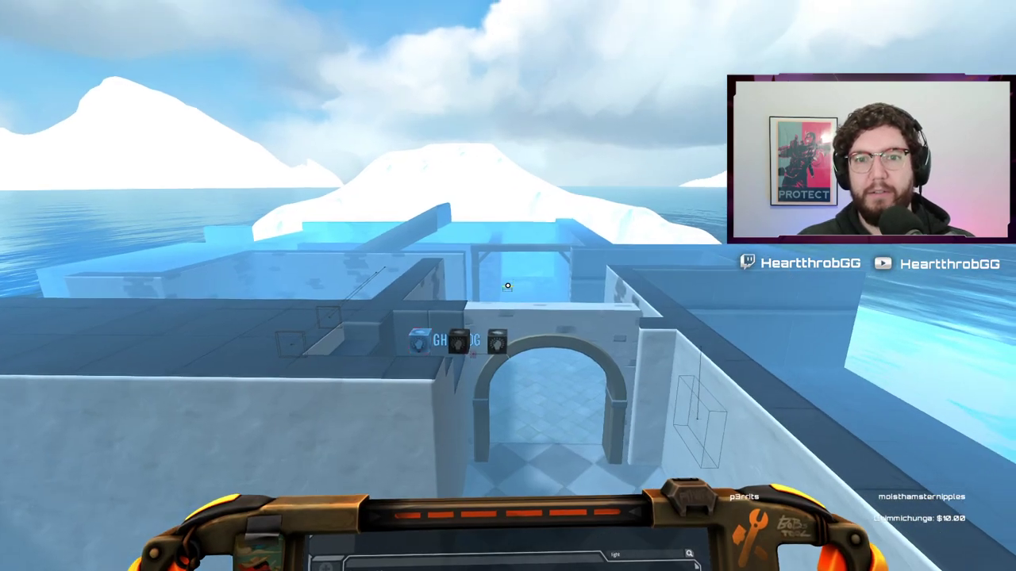
key(w)
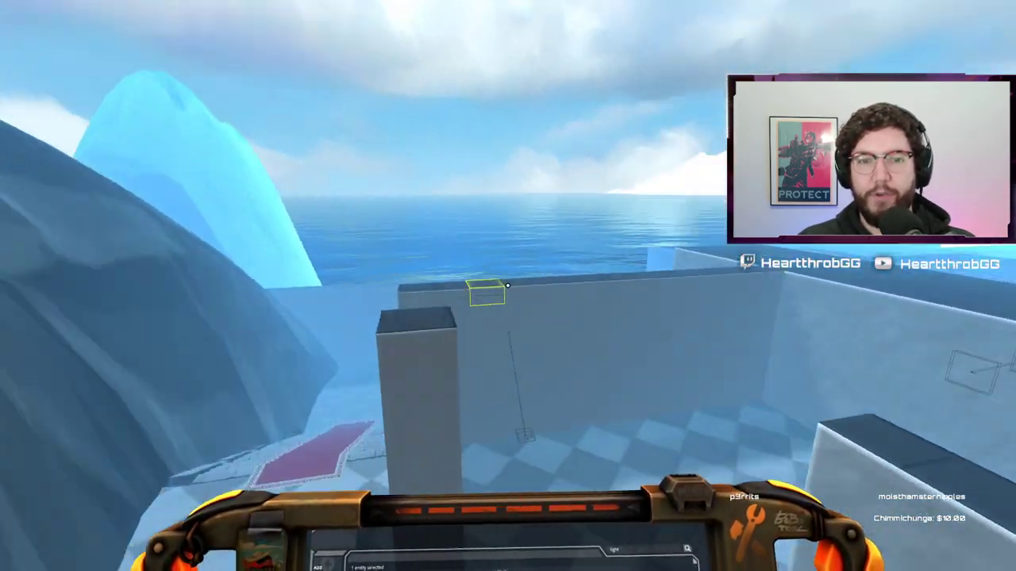
key(w)
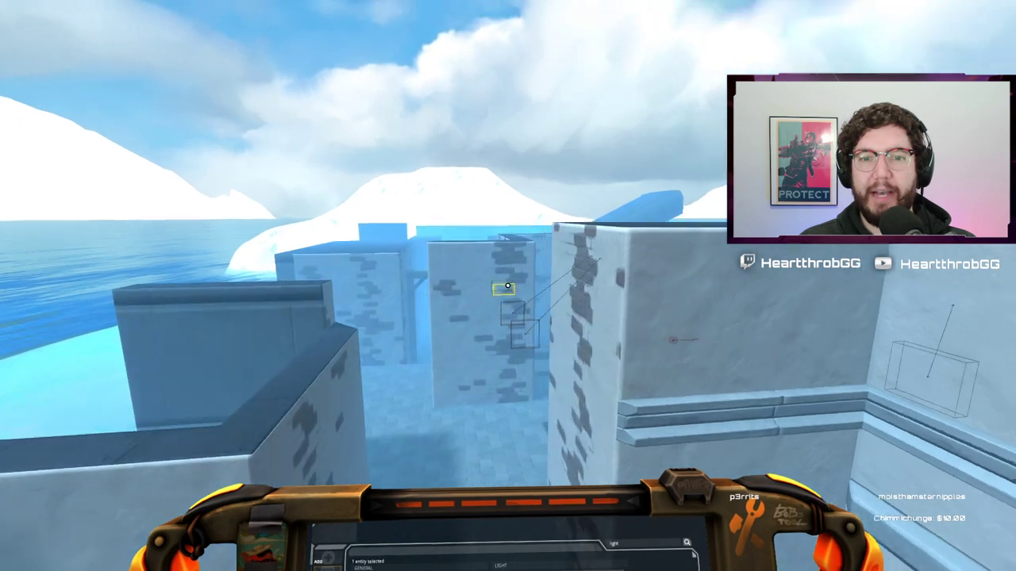
key(space)
key(d)
key(w)
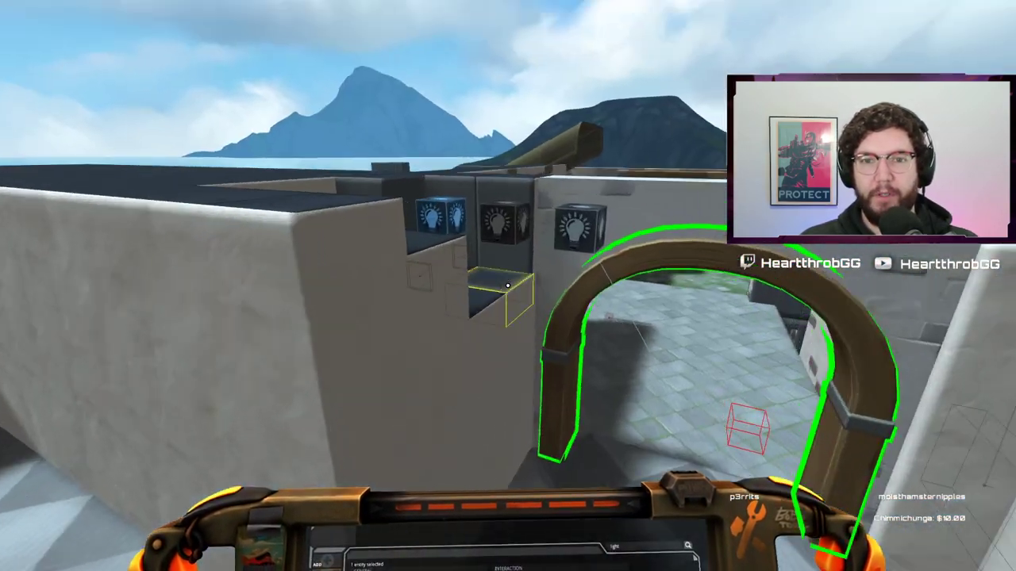
Select the ambient light cube between the fog and sun lights and view the map from above the walls.
key(w)
click(508, 286)
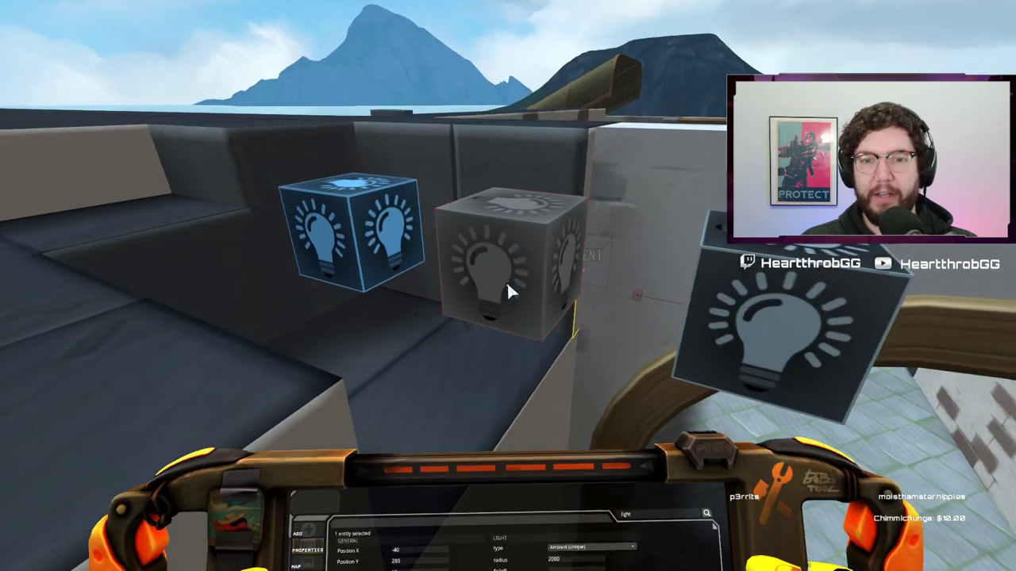
key(Tab)
key(s)
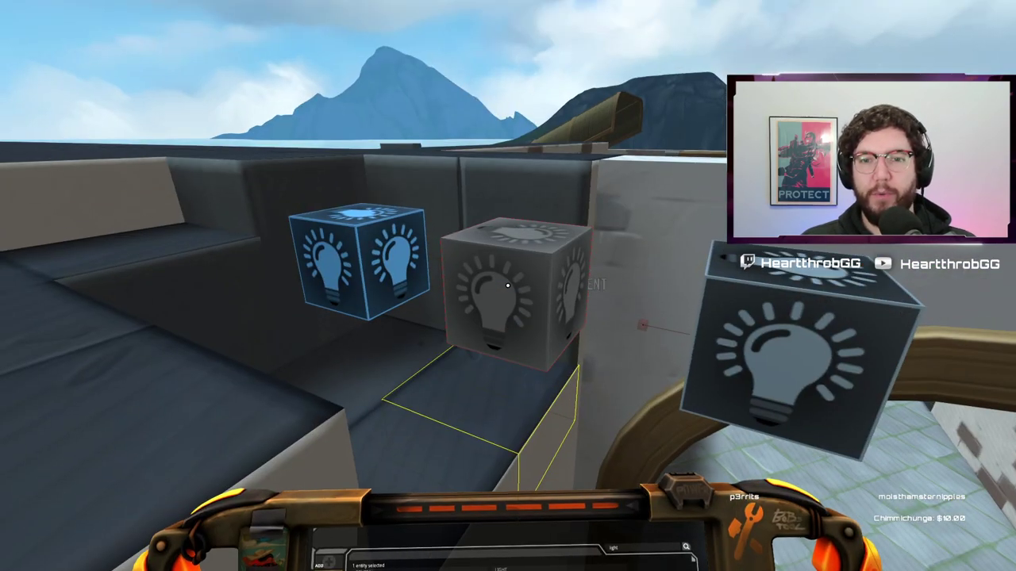
key(space)
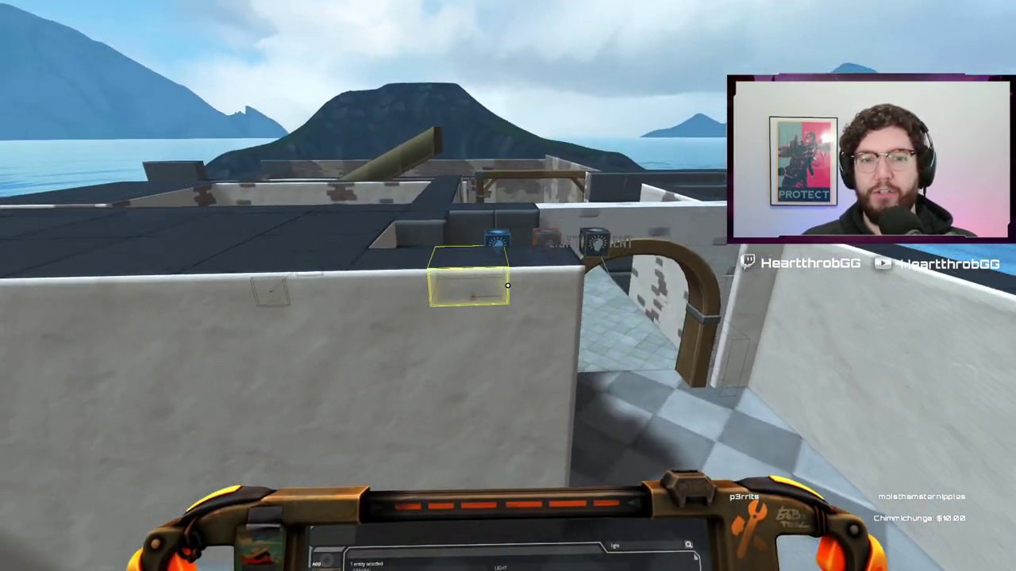
key(w)
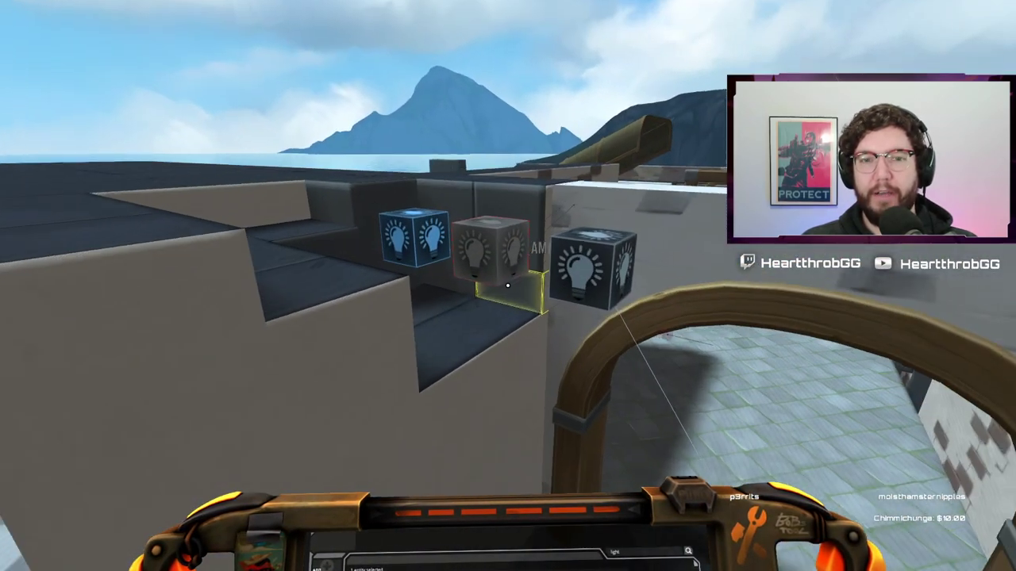
key(s)
key(space)
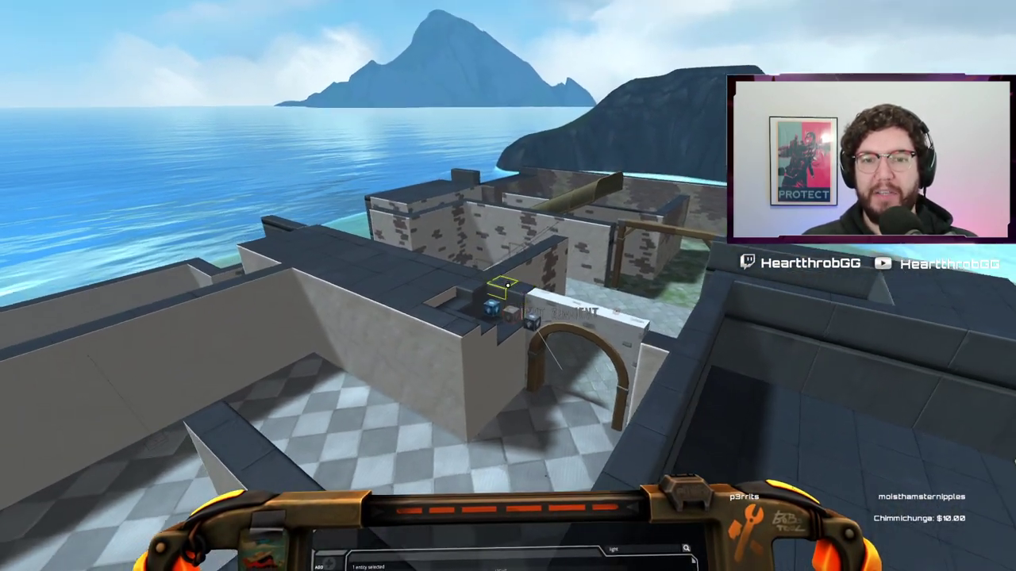
key(Tab)
key(Tab)
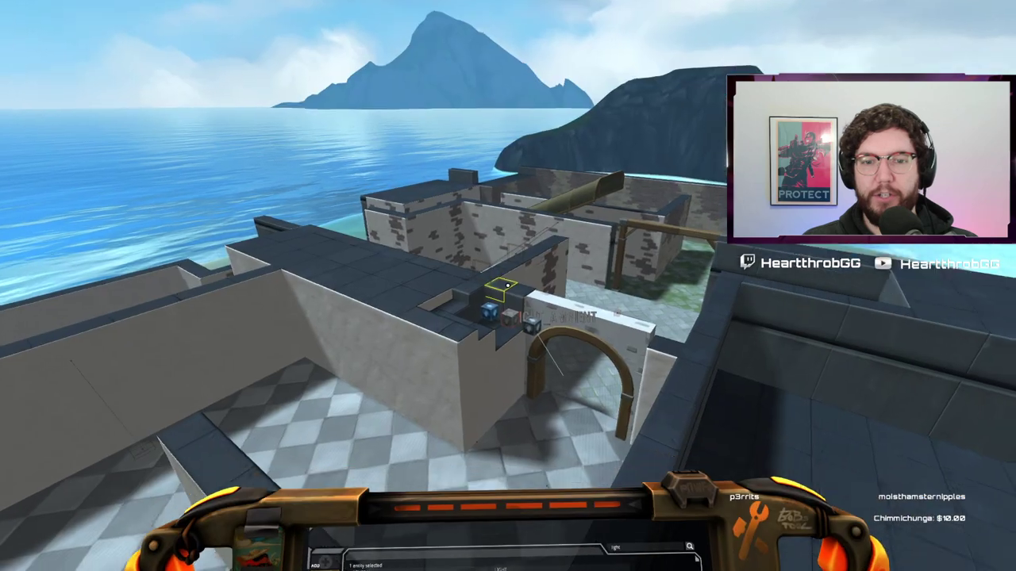
Set the ambient light's color to dark blue, 000070.
key(Tab)
click(546, 488)
click(358, 495)
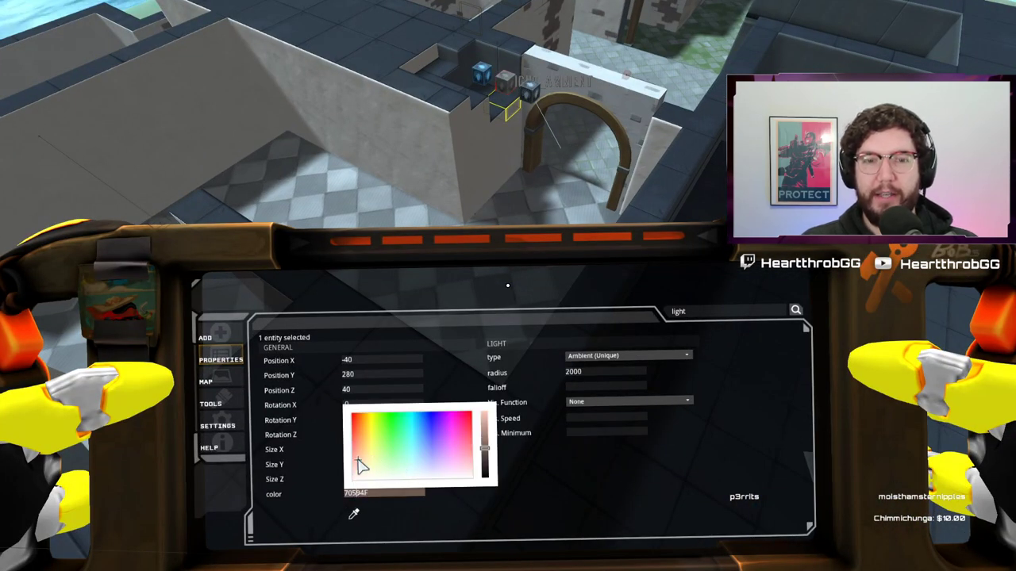
drag(431, 408, 430, 407)
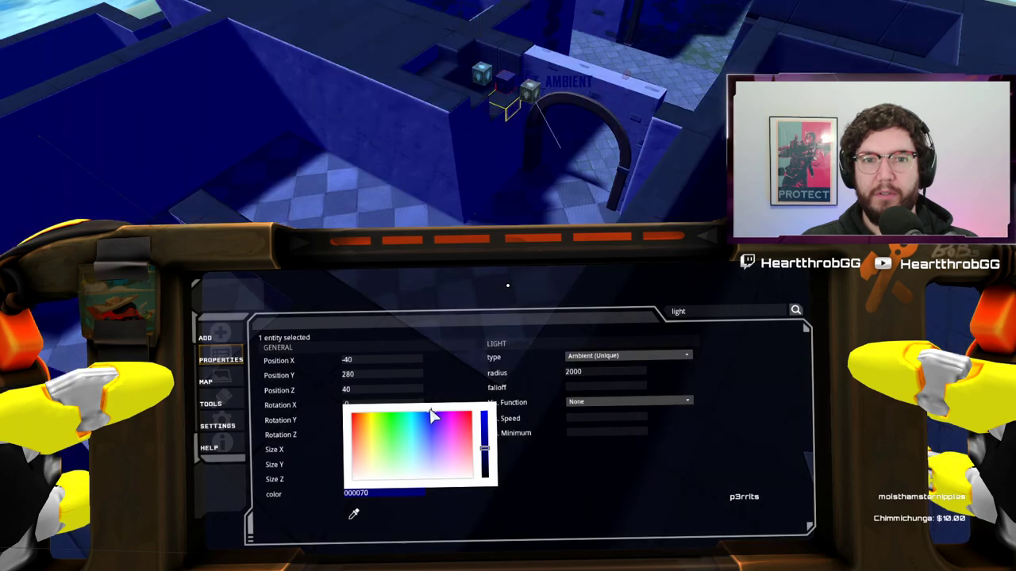
key(Tab)
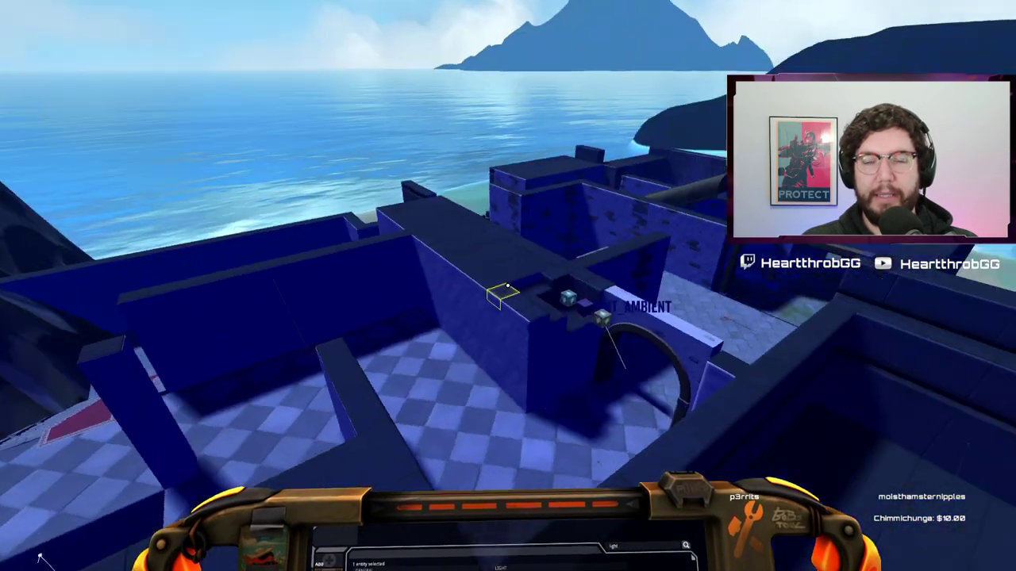
Examine the blue ambient light on the shaded walls and floors from inside the rooms and near the arch.
key(w)
key(Tab)
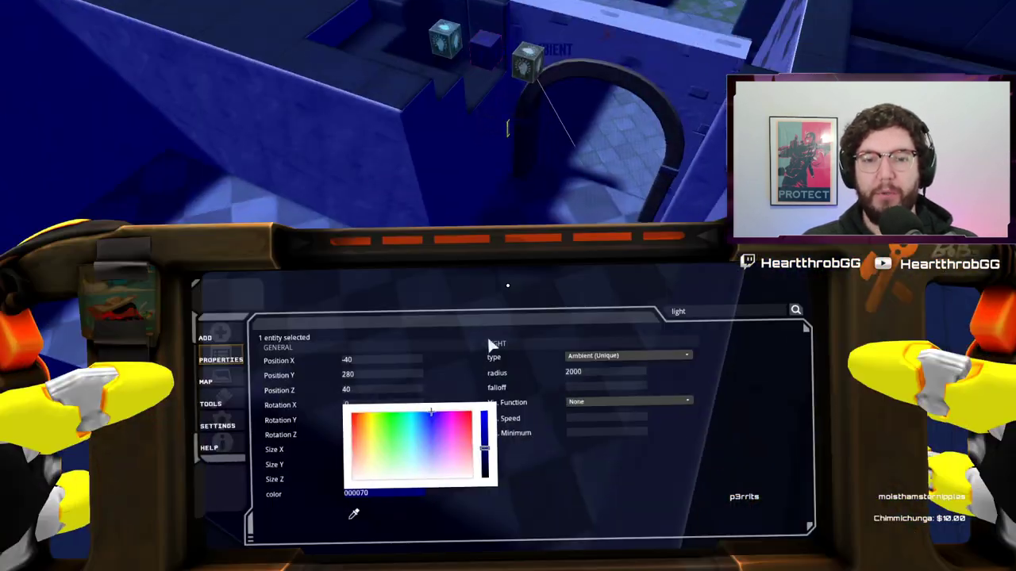
key(Tab)
key(w)
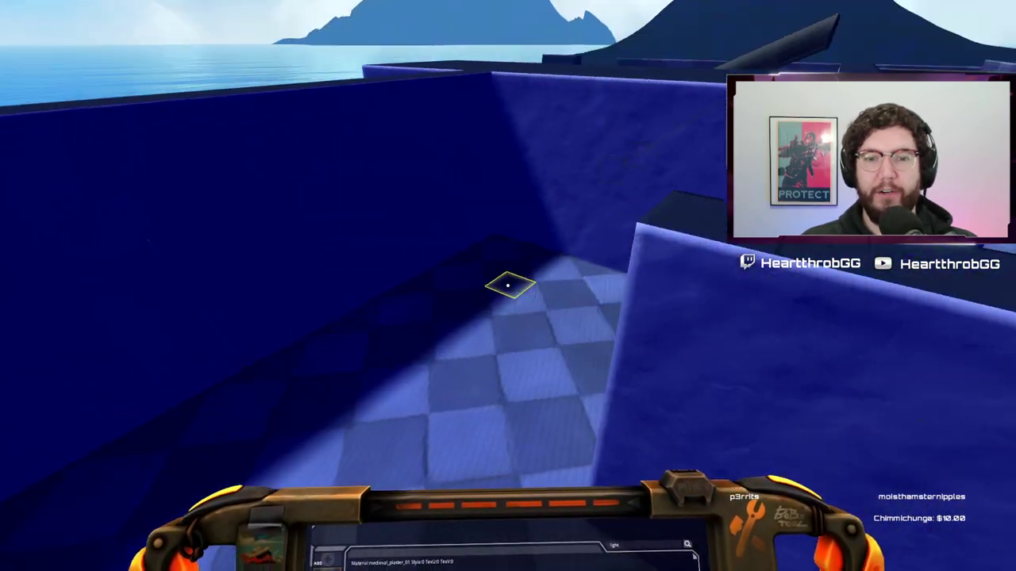
key(w)
click(508, 285)
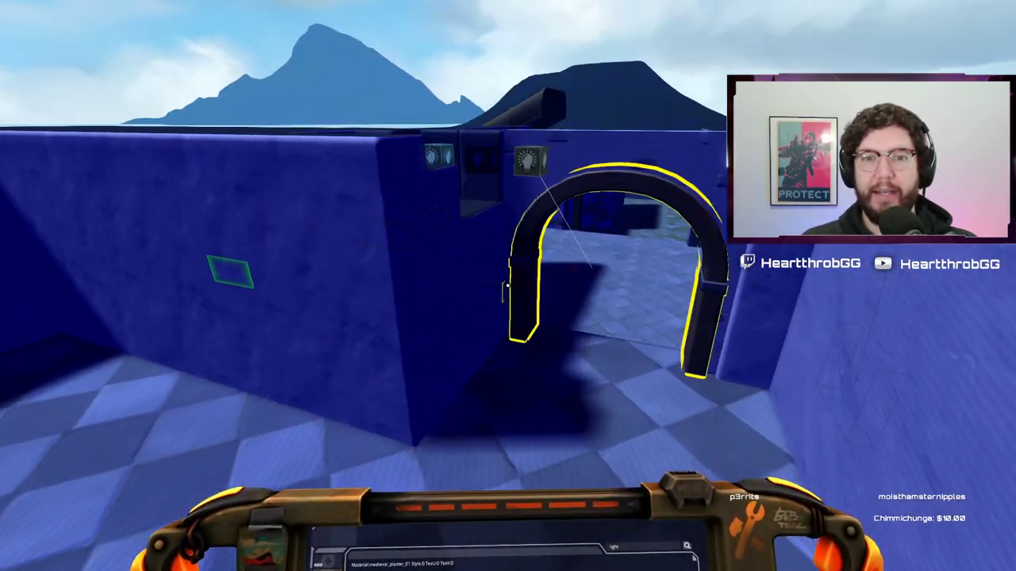
key(space)
Try the muted tone 6F705F for the ambient light and set its color to green, 377000.
key(Tab)
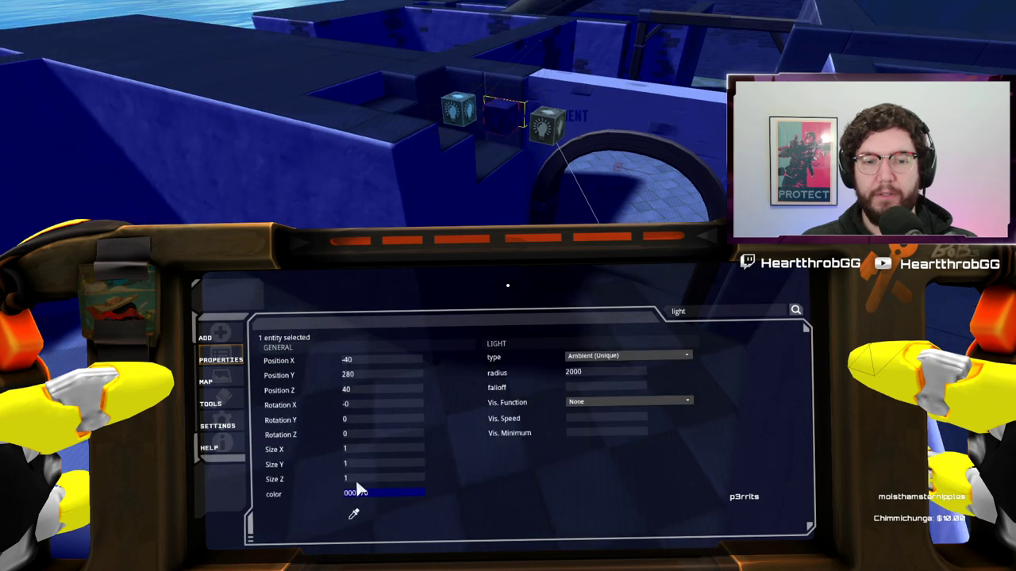
click(365, 492)
drag(423, 451, 428, 449)
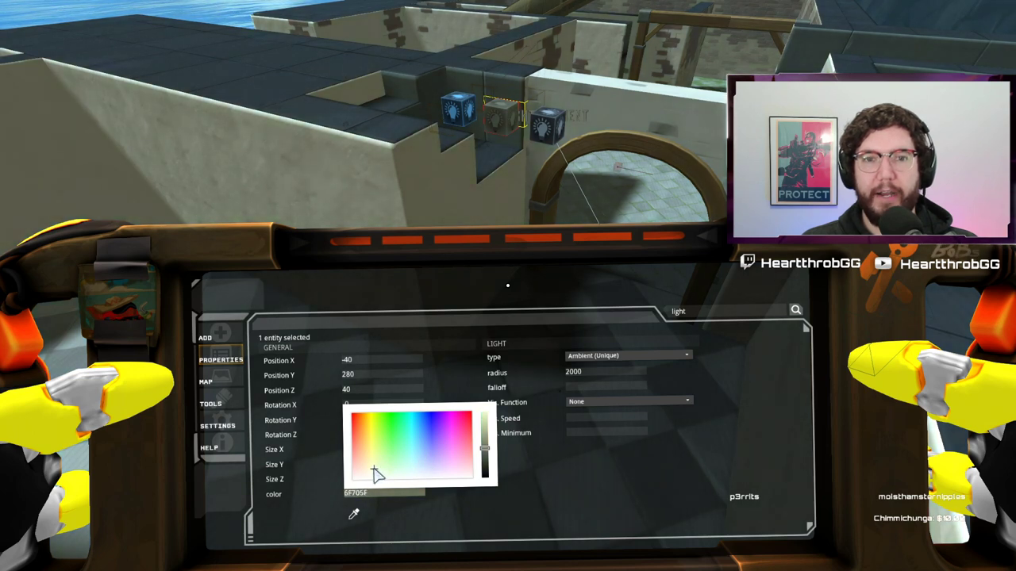
drag(393, 432, 383, 411)
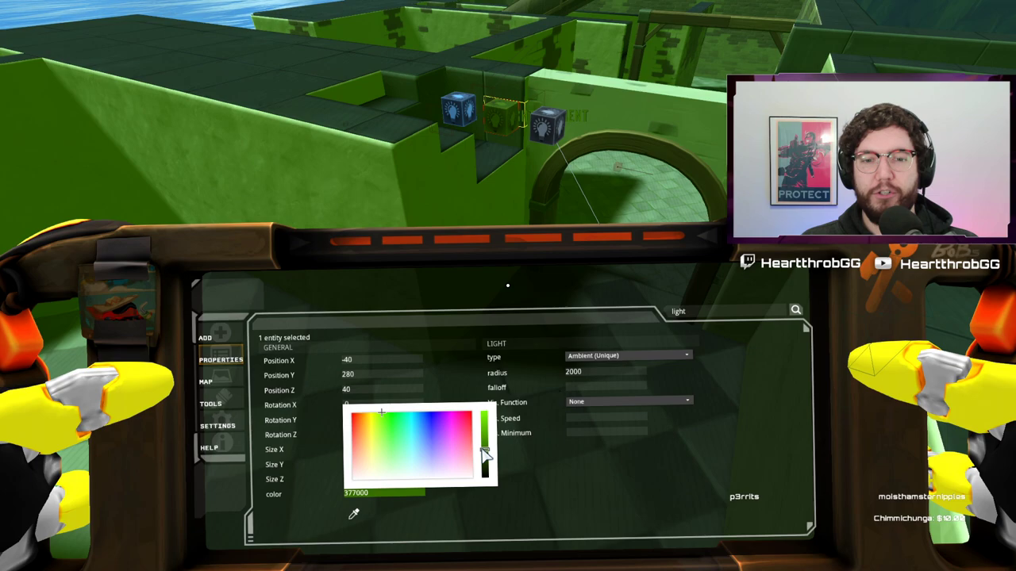
Try a full-brightness green for the ambient light, then undo the ambient color changes back to neutral grey.
drag(484, 450, 473, 374)
right_click(431, 411)
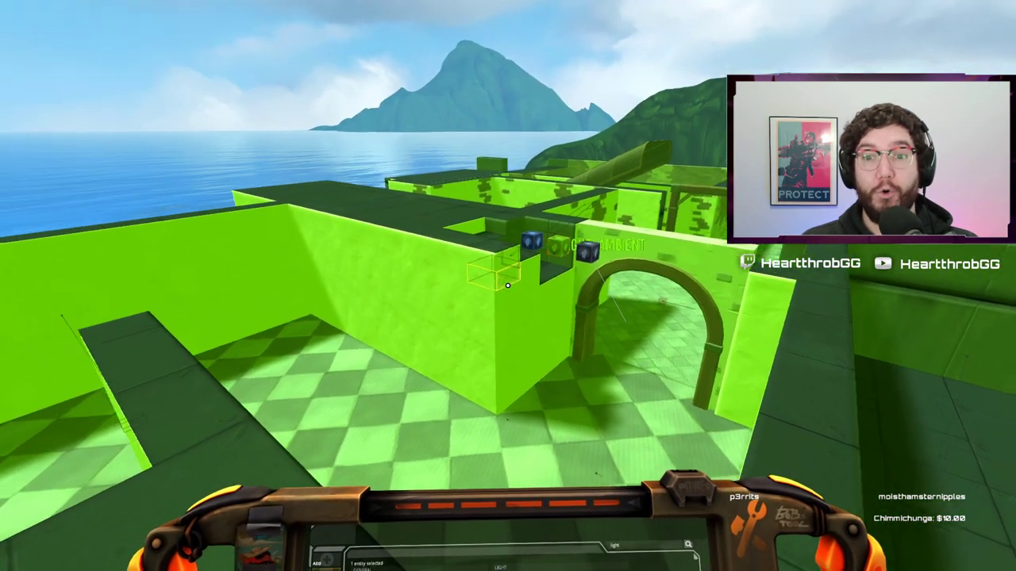
right_click(507, 285)
right_click(508, 286)
key(ctrl+z)
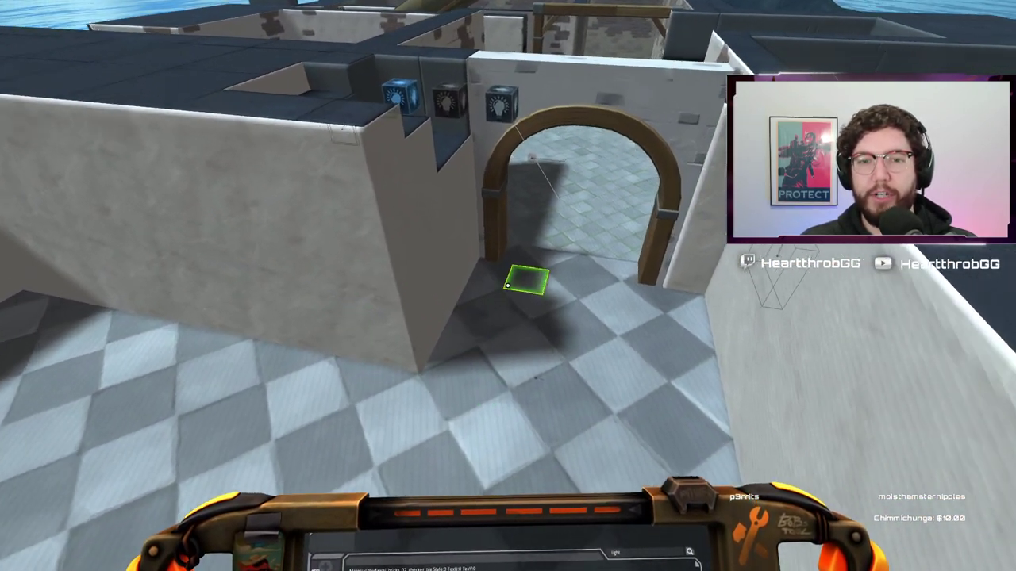
Set the global shadow color to red with the console command /set global shadow_color FF0000.
click(508, 285)
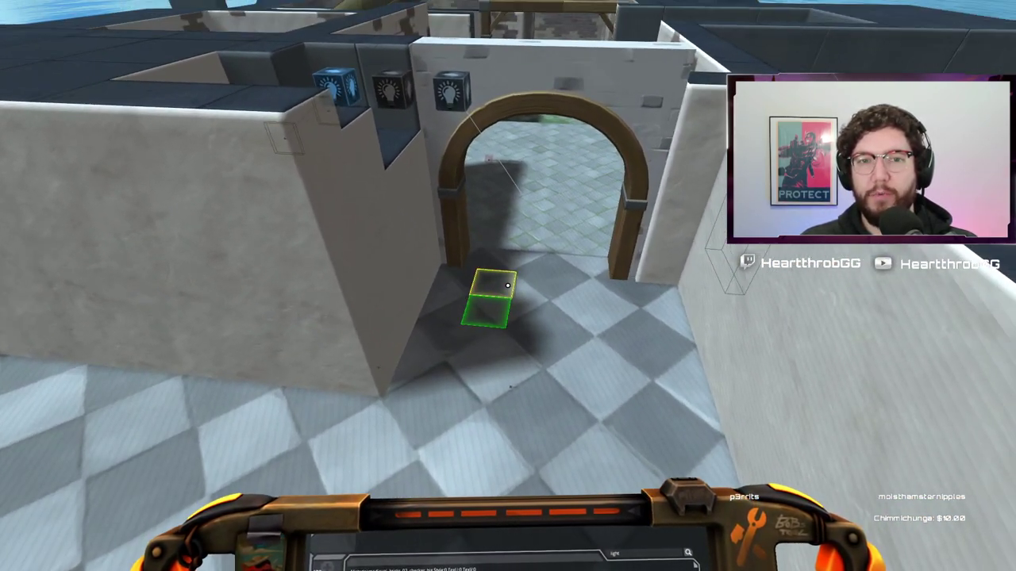
key(grave)
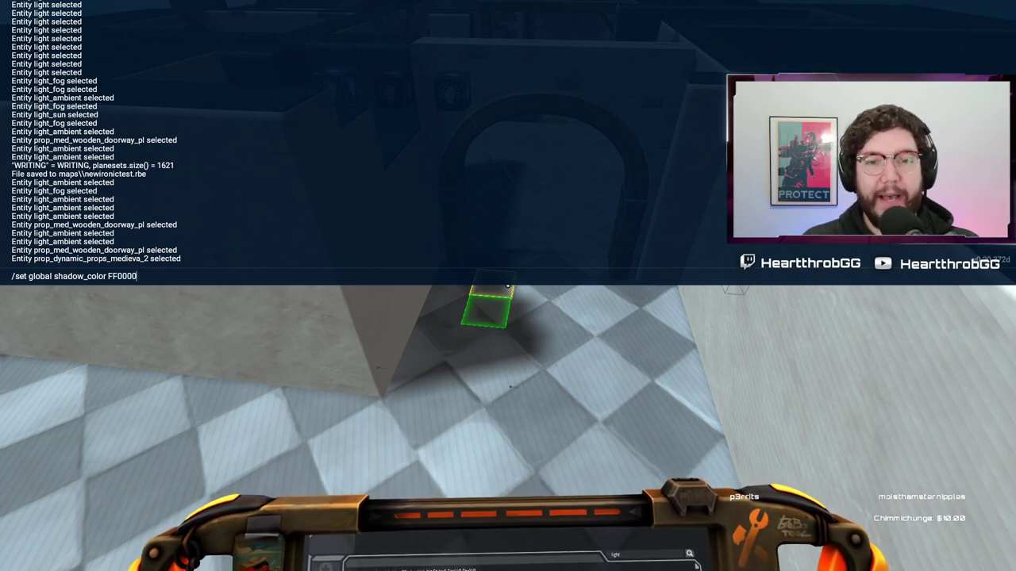
key(Return)
key(grave)
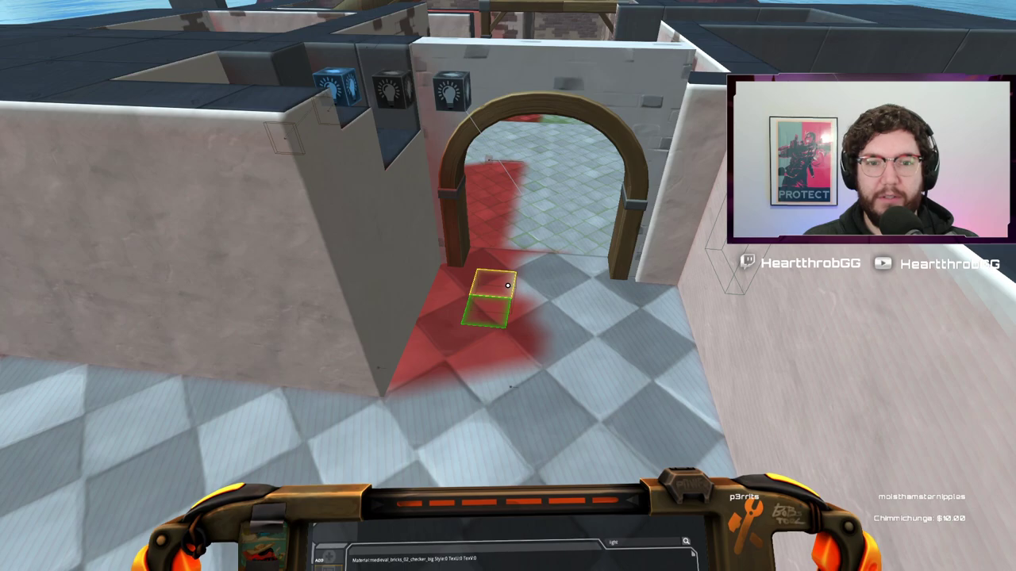
Select the ambient light cube beside the arch, try the dark red 6E0000 as its color, and return it to neutral grey.
key(s)
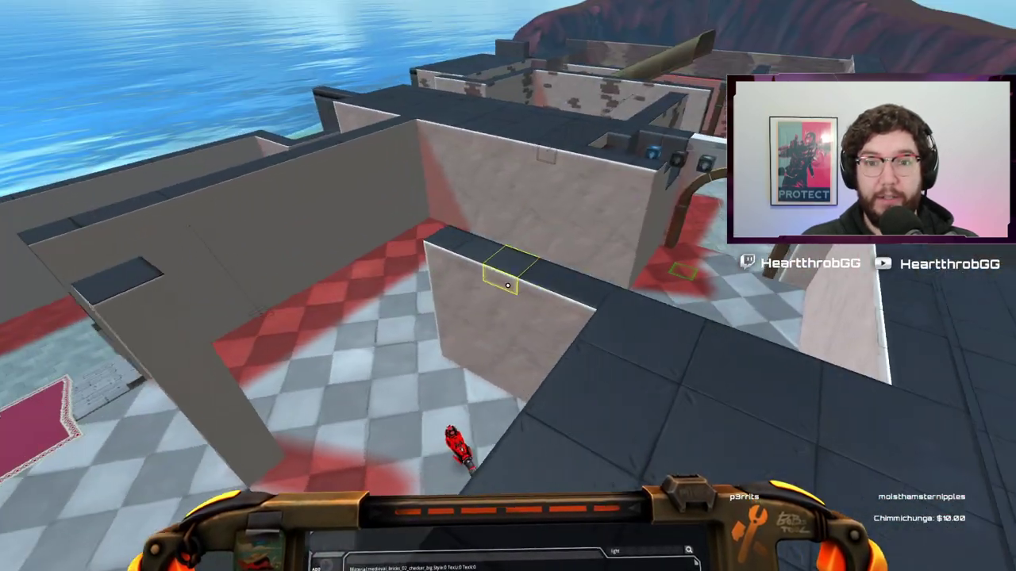
key(w)
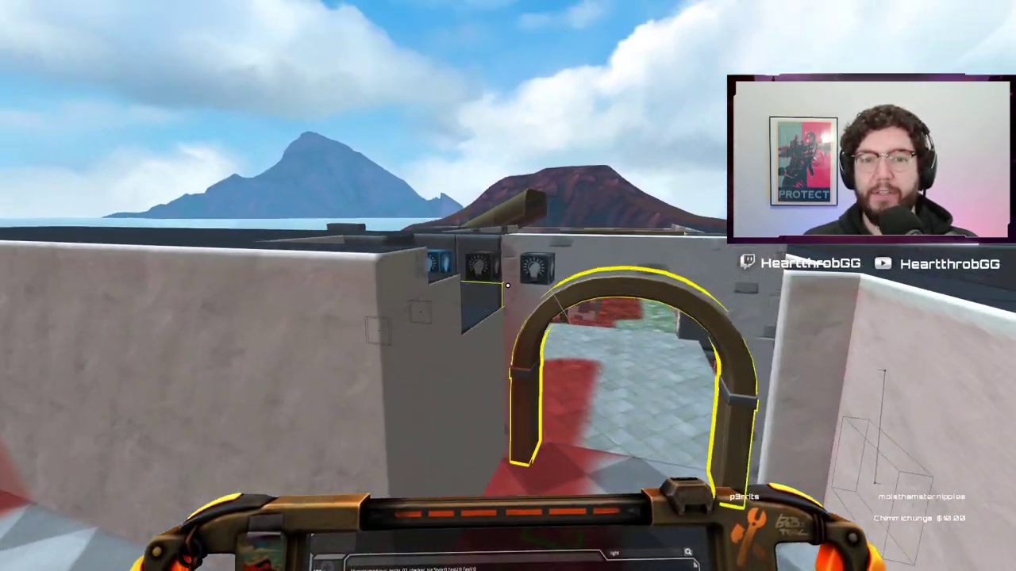
click(508, 285)
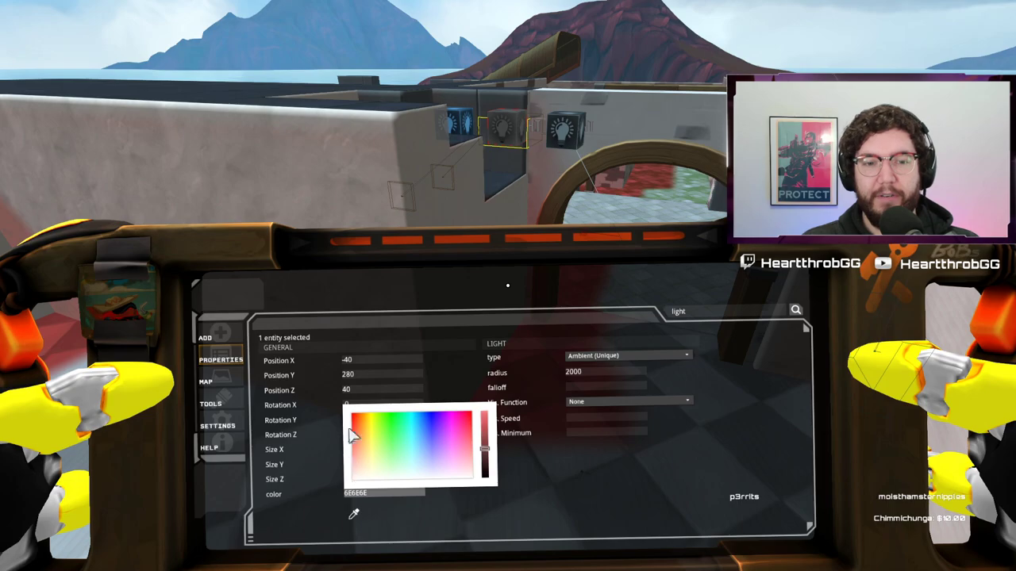
drag(350, 430, 350, 412)
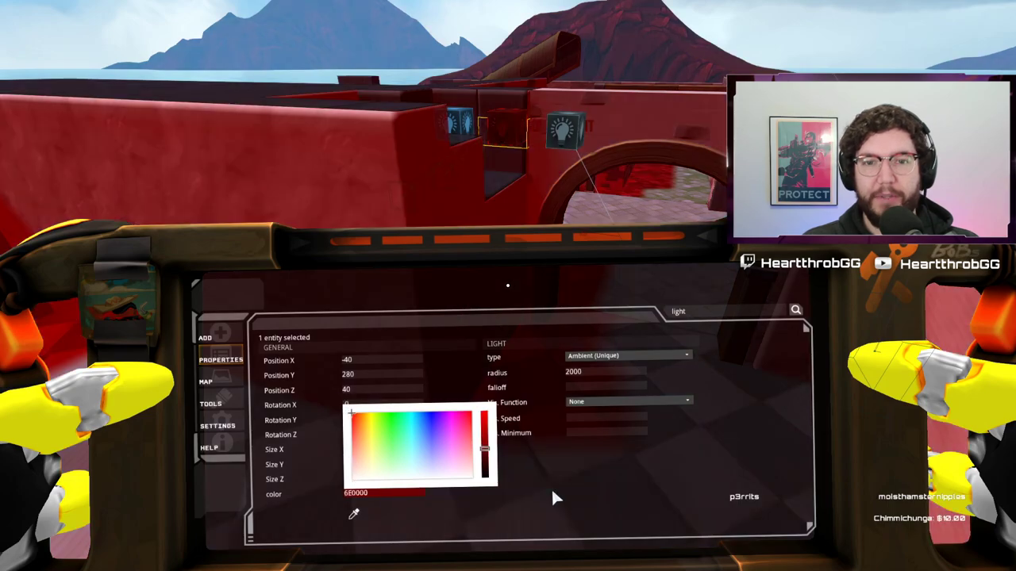
key(Escape)
key(s)
key(Tab)
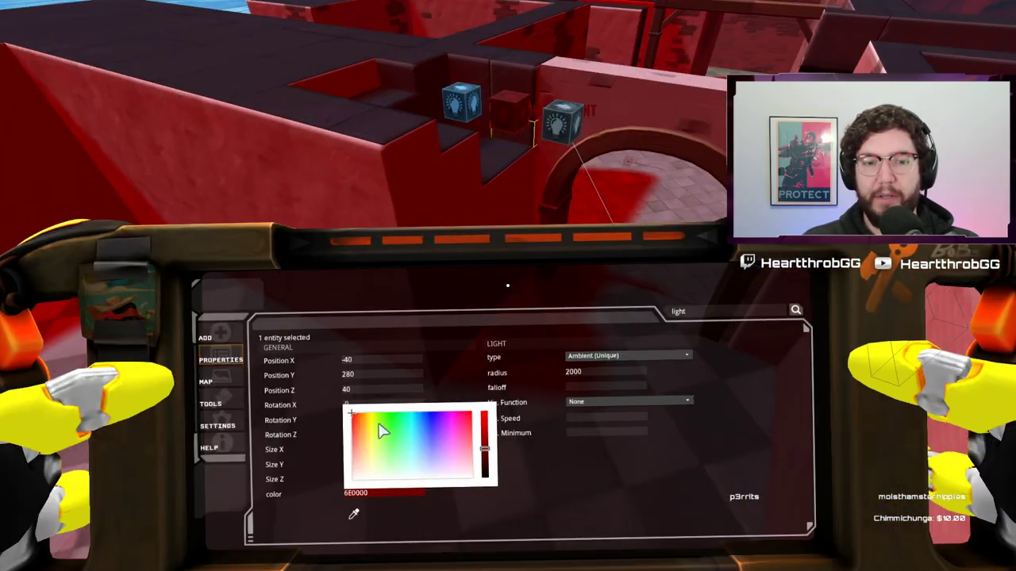
drag(382, 431, 256, 566)
key(Tab)
Examine the red shadows on the floors and walls near the arch and throughout the map's rooms.
key(w)
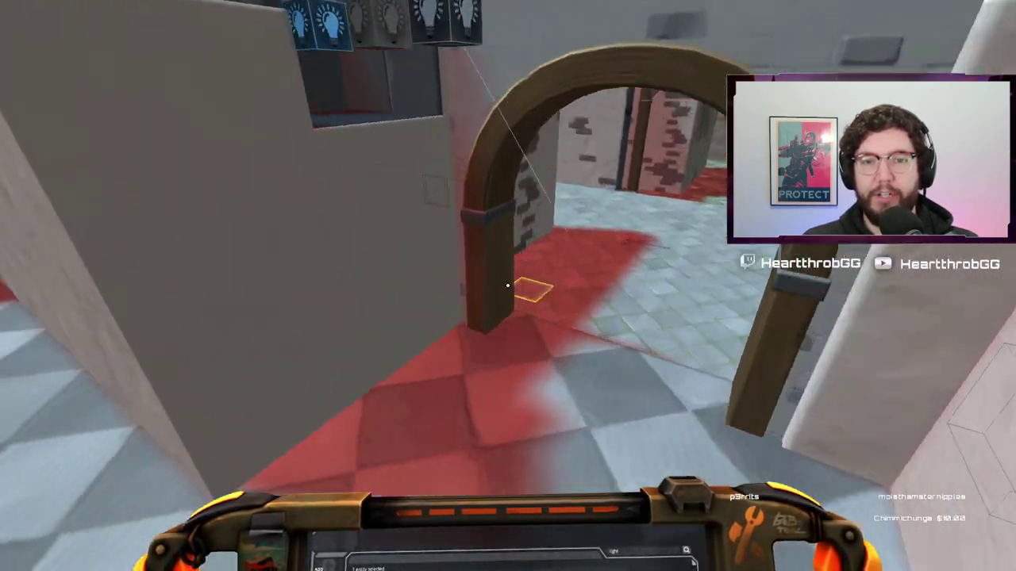
key(w)
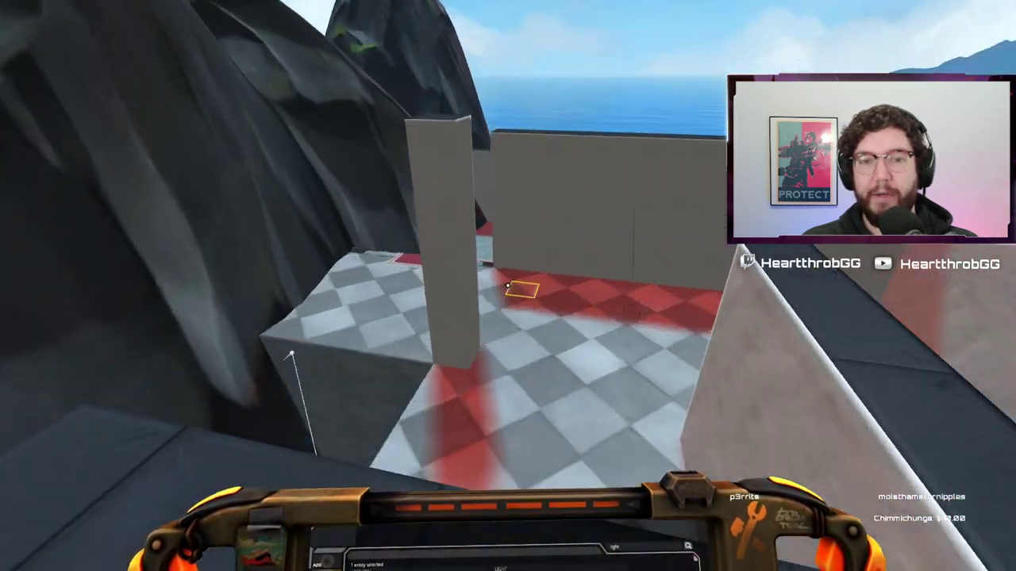
key(w)
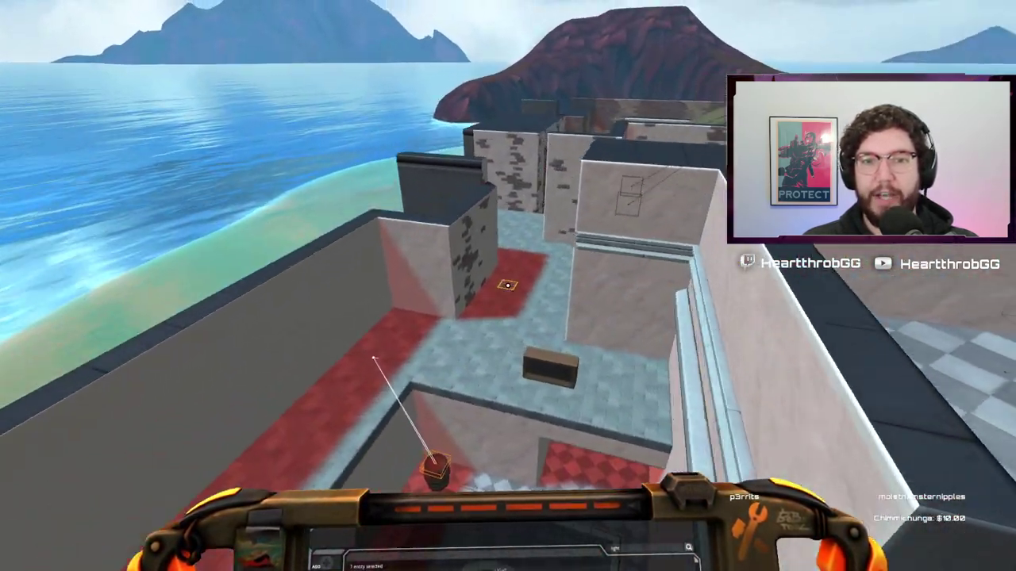
key(w)
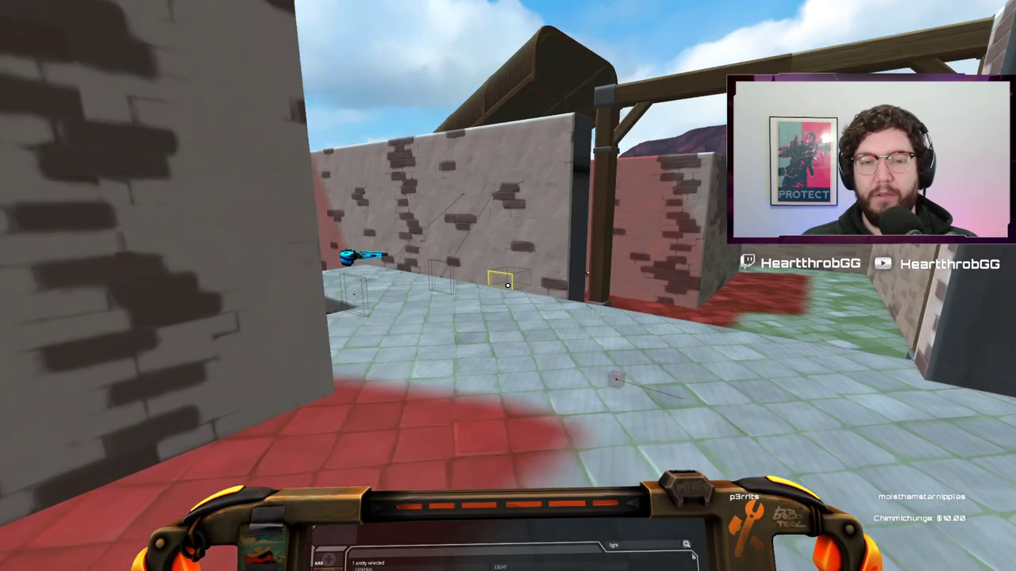
key(w)
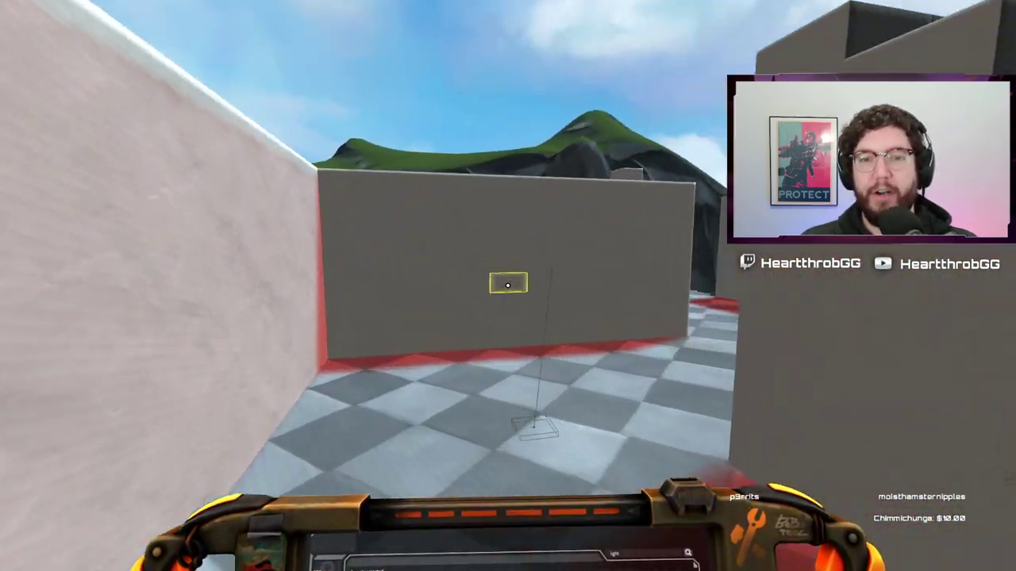